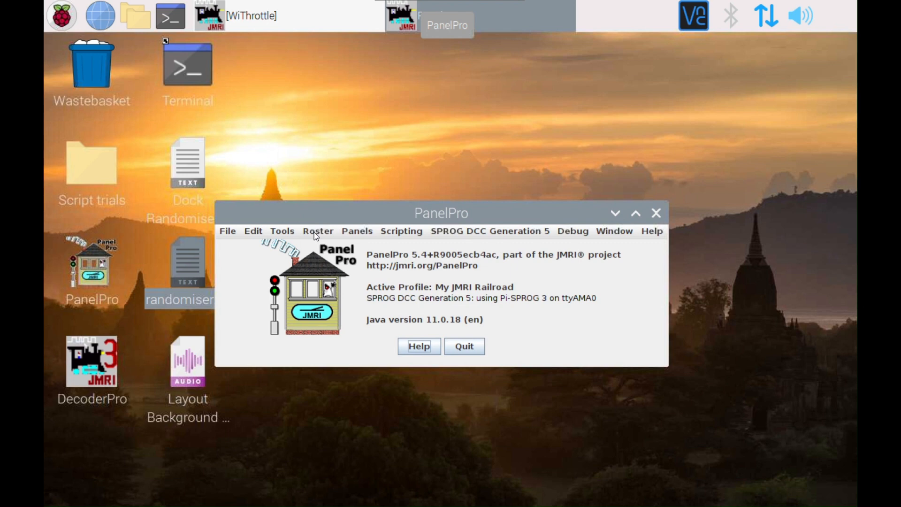
- Open the locomotive roster, view the Sawlesdon Lane group and return to all entries
left_click(316, 236)
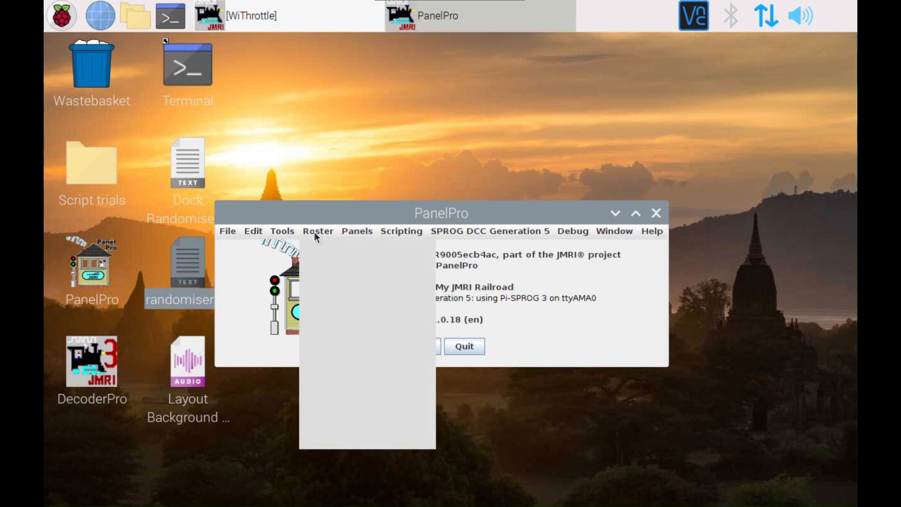
left_click(317, 246)
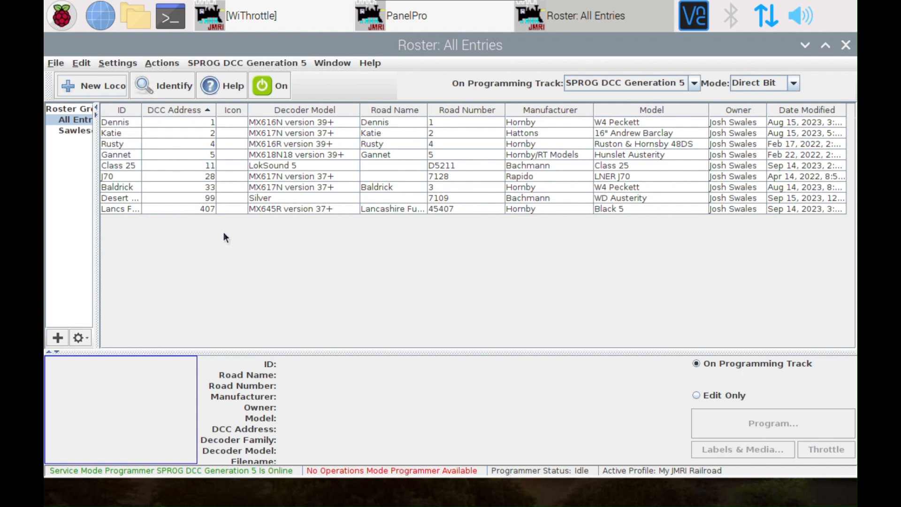
left_click(67, 130)
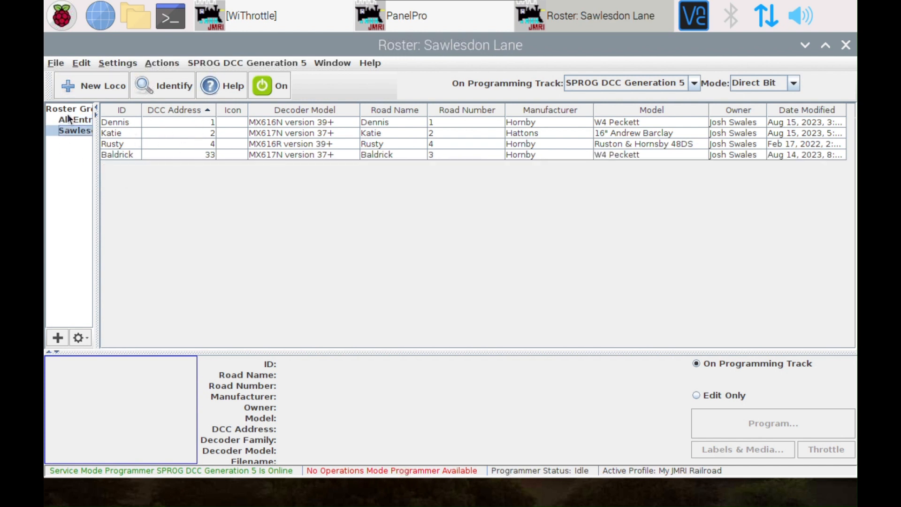
left_click(70, 119)
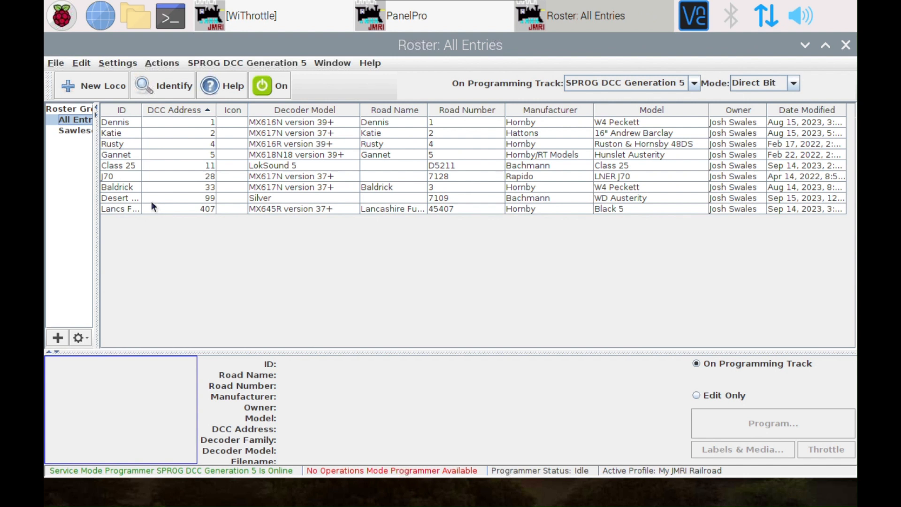
- Start a new loco entry and read the decoder type from the loco on the programming track
left_click(100, 92)
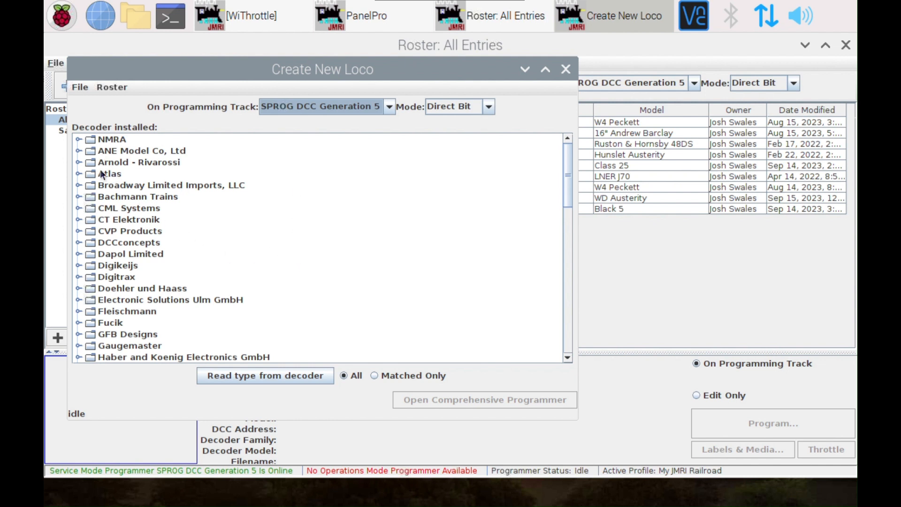
scroll(121, 331, "down", 4)
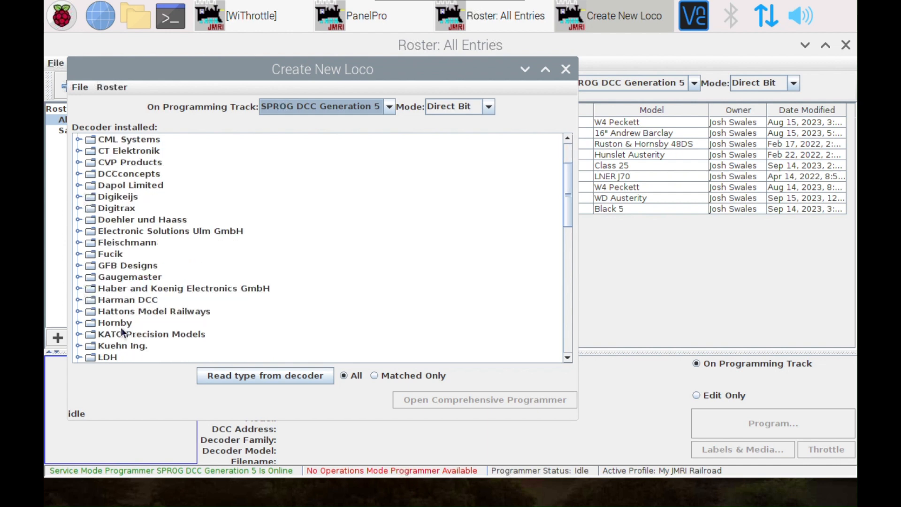
scroll(121, 332, "down", 2)
scroll(121, 332, "up", 6)
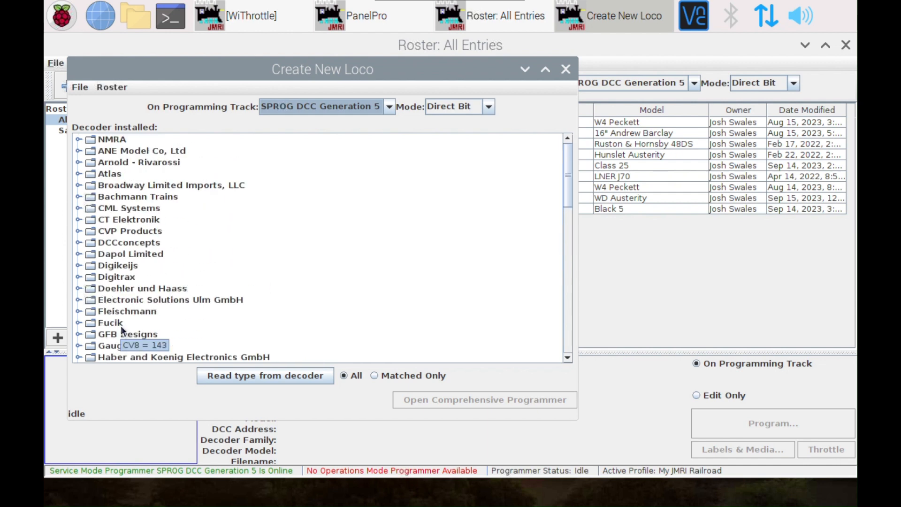
left_click(277, 377)
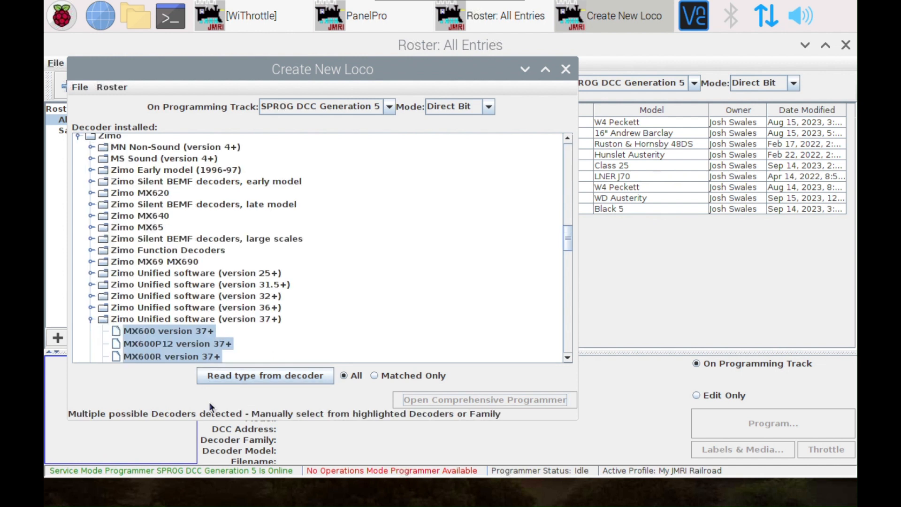
- Choose the MX600 version 37+ decoder and open the comprehensive programmer for the new loco
scroll(221, 301, "down", 2)
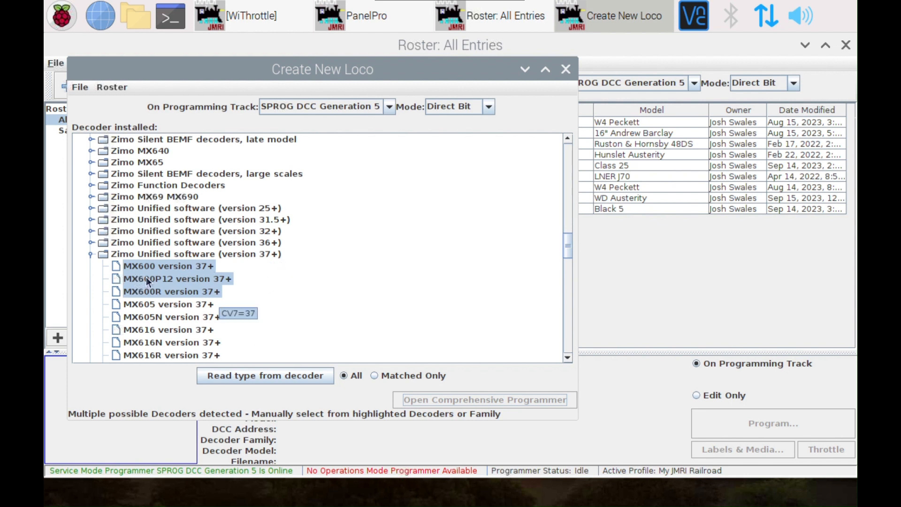
left_click(185, 266)
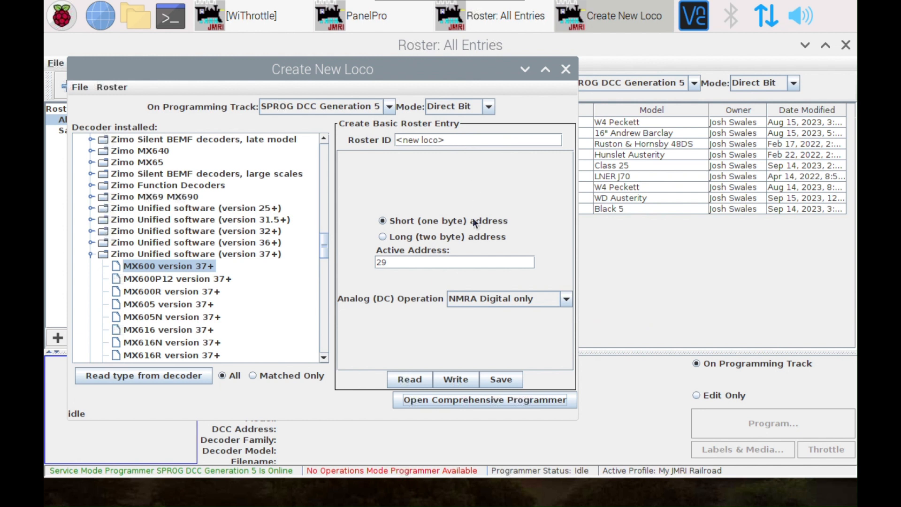
left_click(497, 400)
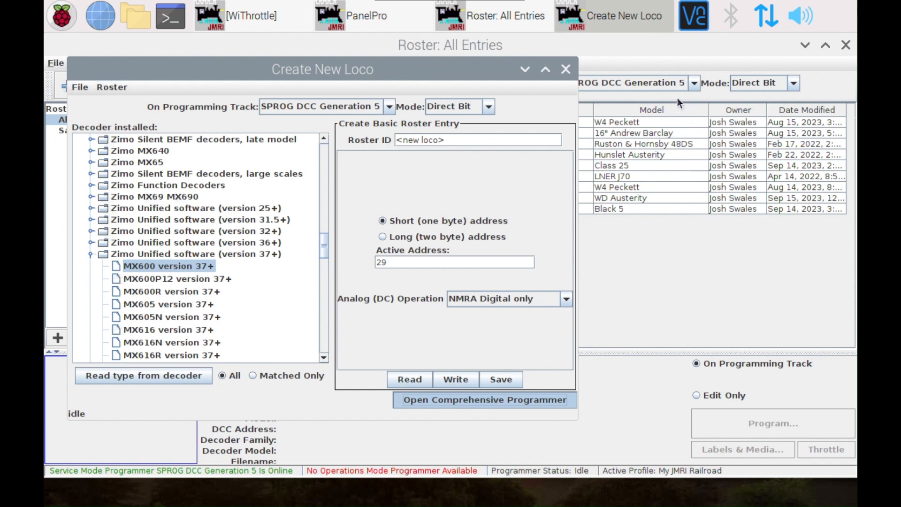
- Check the new loco's entry in the roster list and return to its programmer window
left_click(685, 50)
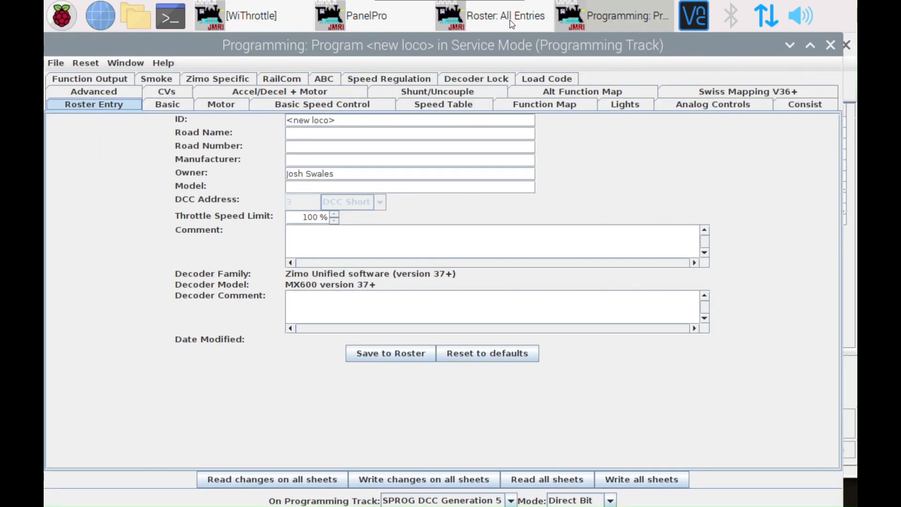
left_click(543, 15)
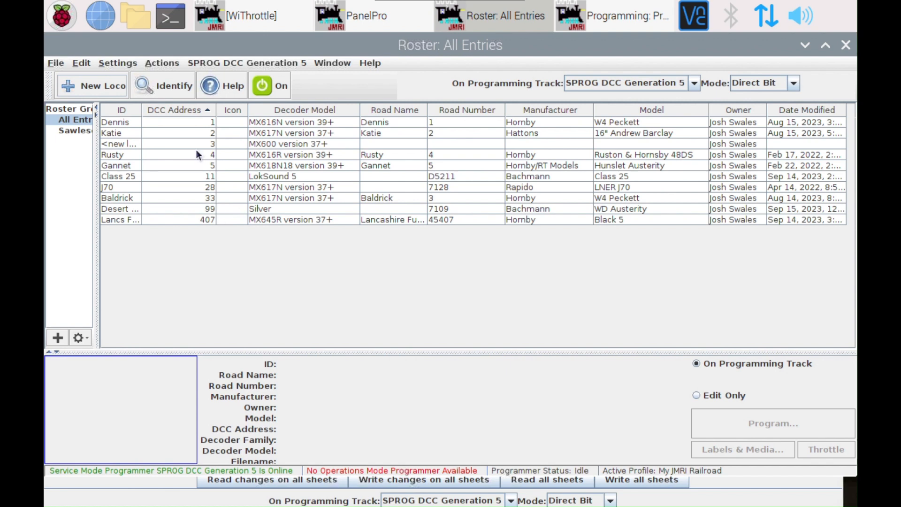
left_click(605, 7)
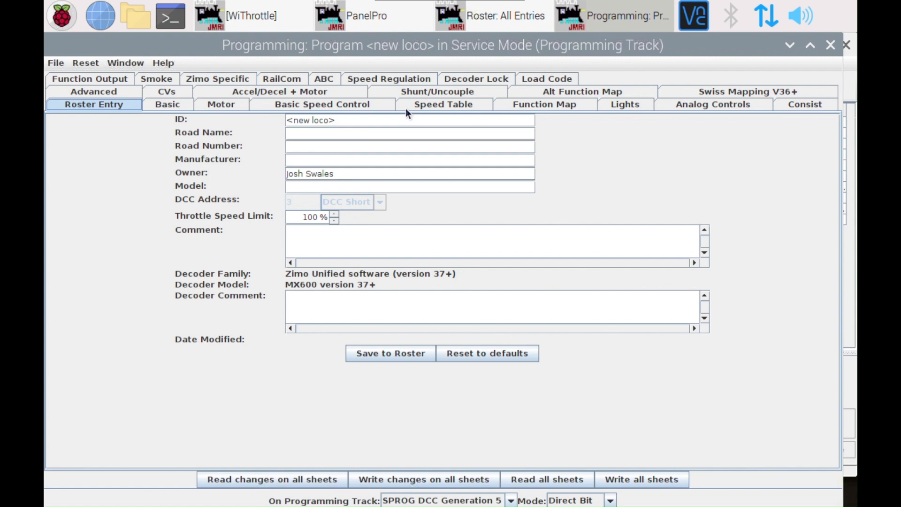
- Replace the new loco's roster ID with Class 08
left_click(360, 124)
key("BackSpace")
key("BackSpace")
key("BackSpace")
key("BackSpace")
key("BackSpace")
key("BackSpace")
key("BackSpace")
key("BackSpace")
key("BackSpace")
key("BackSpace")
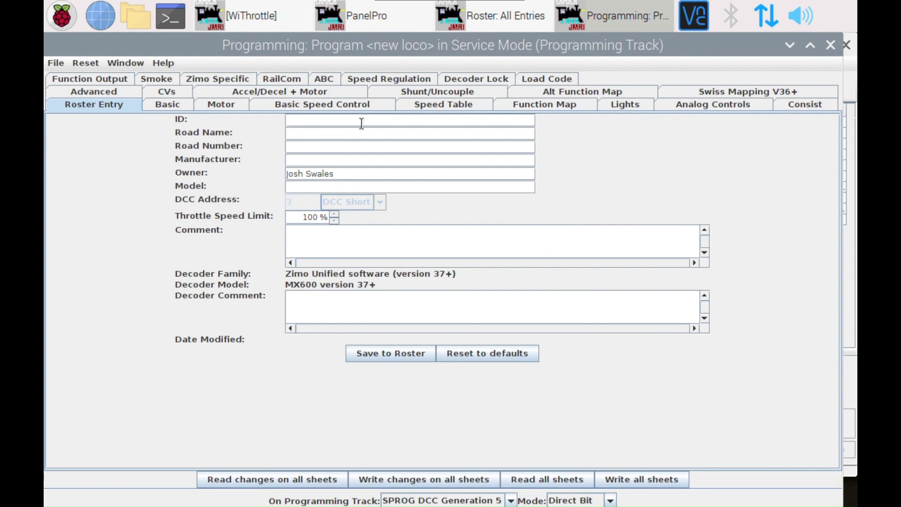
type("Class 08")
- Set the road number to D1234 and the model to Class 08, and save the entry to the roster
left_click(296, 131)
left_click(301, 149)
type("D1234")
left_click(334, 188)
type("Class 08")
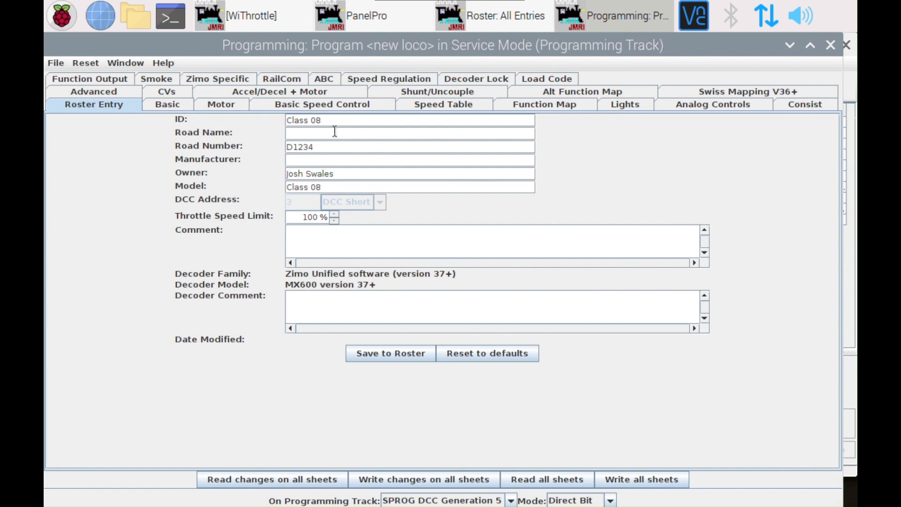
left_click(415, 359)
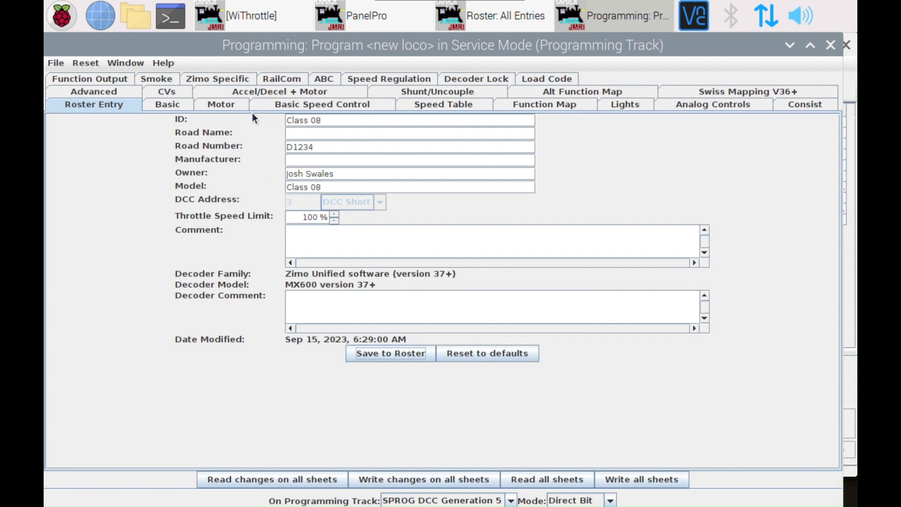
- Set the loco's active short address to 81 in the basic settings
left_click(170, 106)
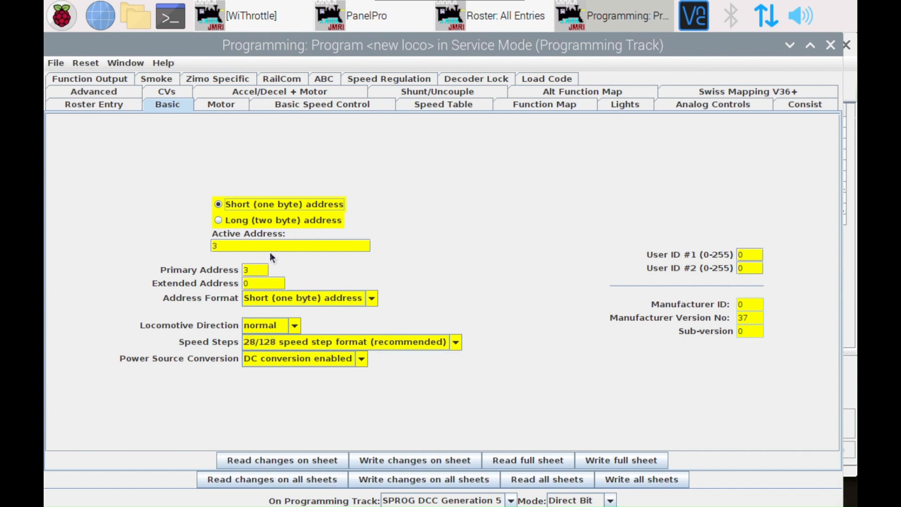
left_click(247, 244)
key("BackSpace")
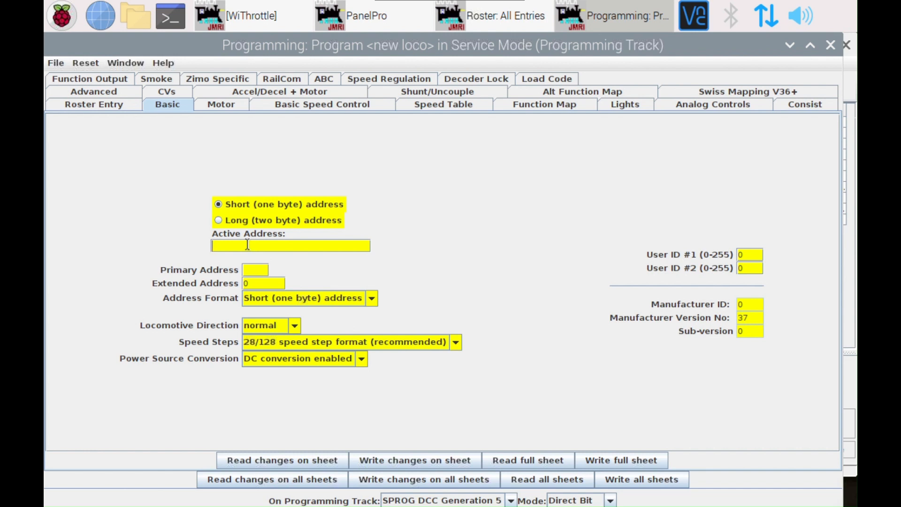
type("81")
- Keep the 28/128 speed step format, set power source conversion to NMRA Digital only, and write the basic sheet's changes to the decoder
left_click(292, 343)
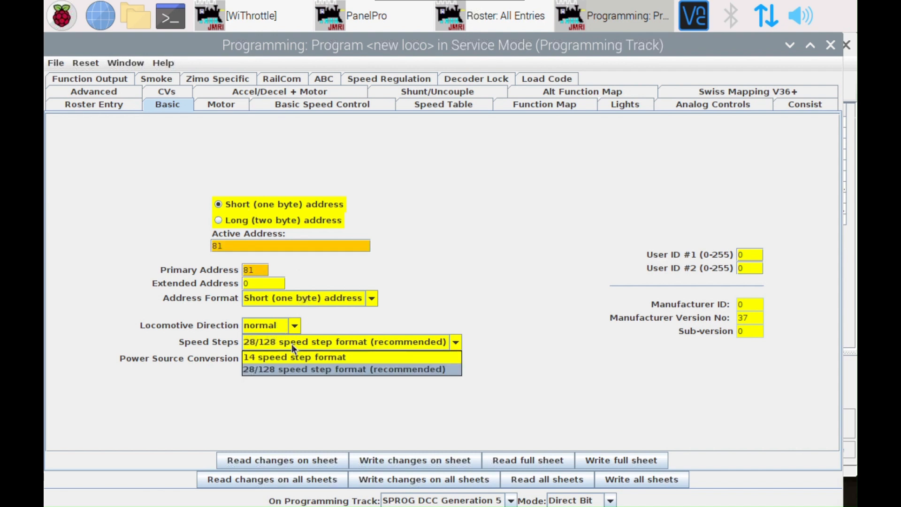
left_click(294, 369)
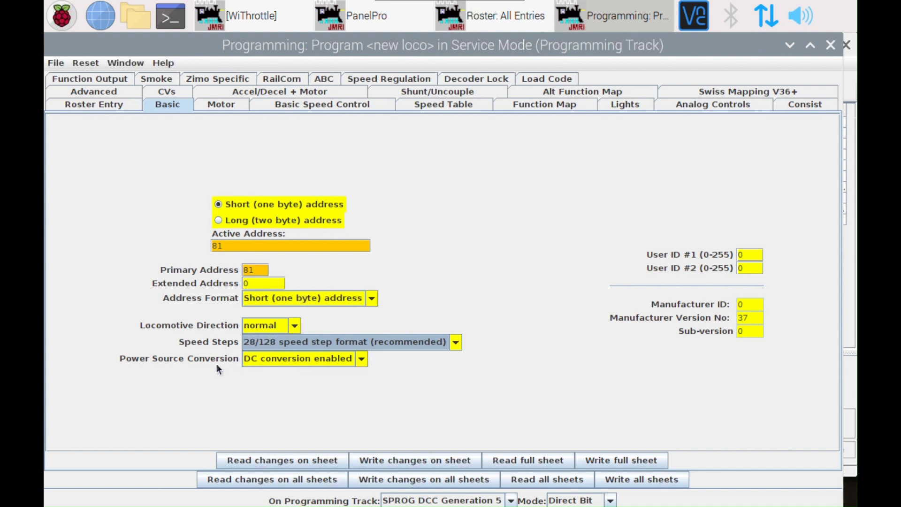
left_click(274, 362)
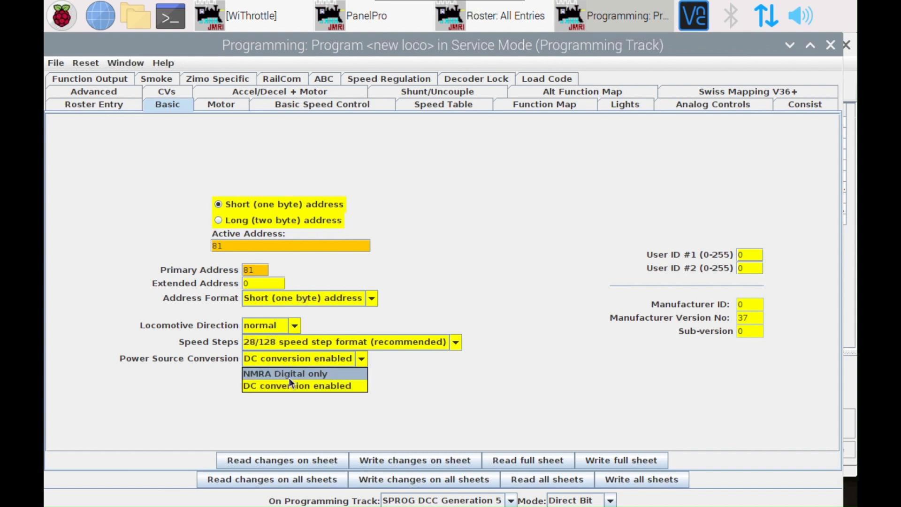
left_click(289, 378)
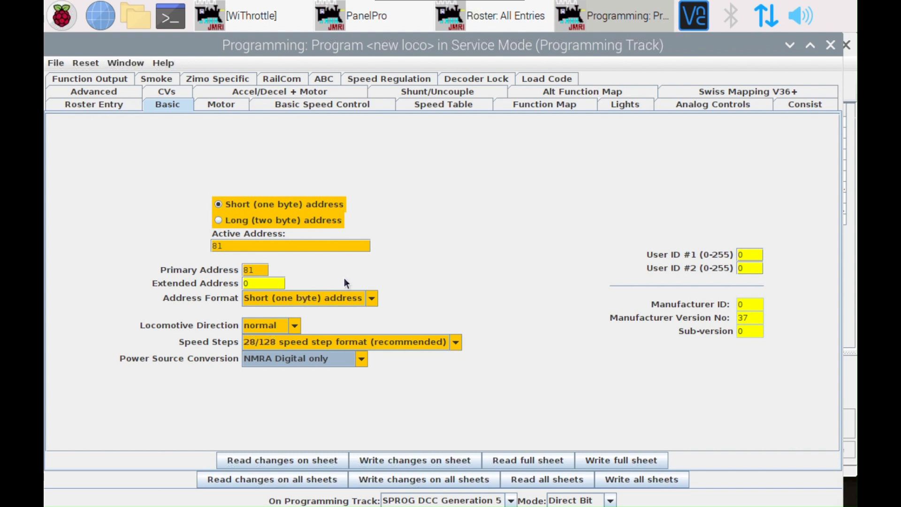
left_click(423, 463)
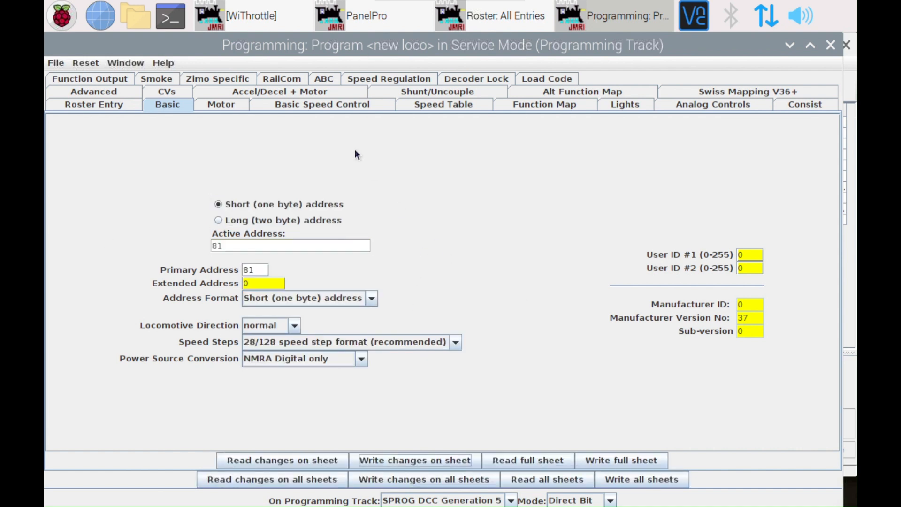
- Set the motor's acceleration and deceleration rates to 30 each and write the sheet's changes to the decoder
left_click(212, 105)
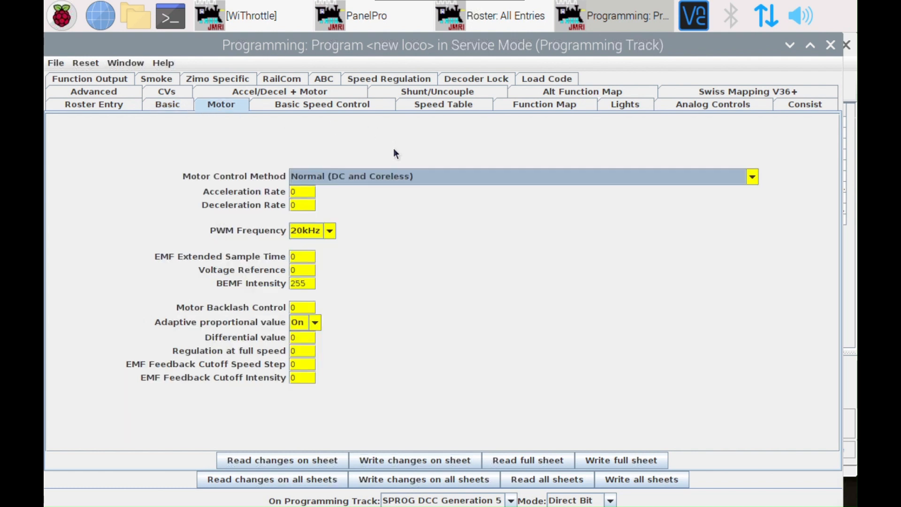
left_click(308, 194)
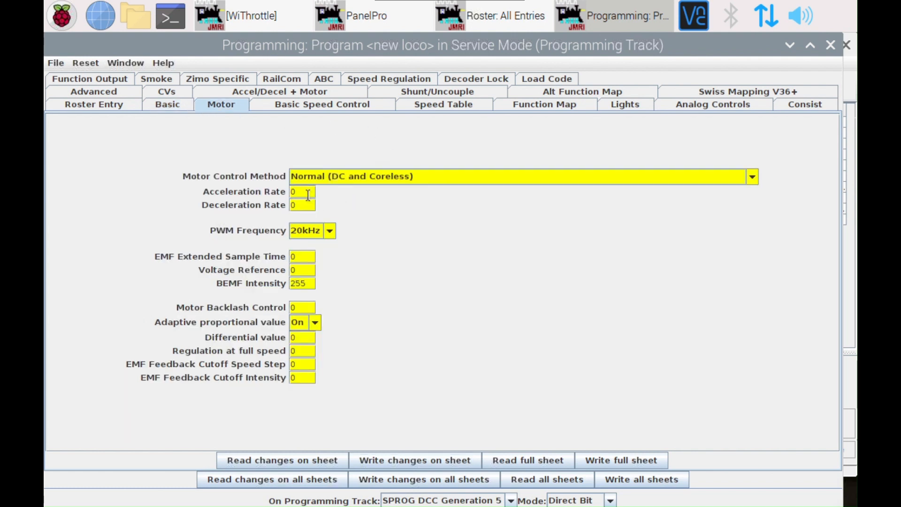
key("BackSpace")
type("30")
left_click(297, 208)
key("BackSpace")
type("30")
left_click(460, 461)
- Review the basic speed control settings and enable the speed table (CVs 67-94) for speed control
left_click(350, 107)
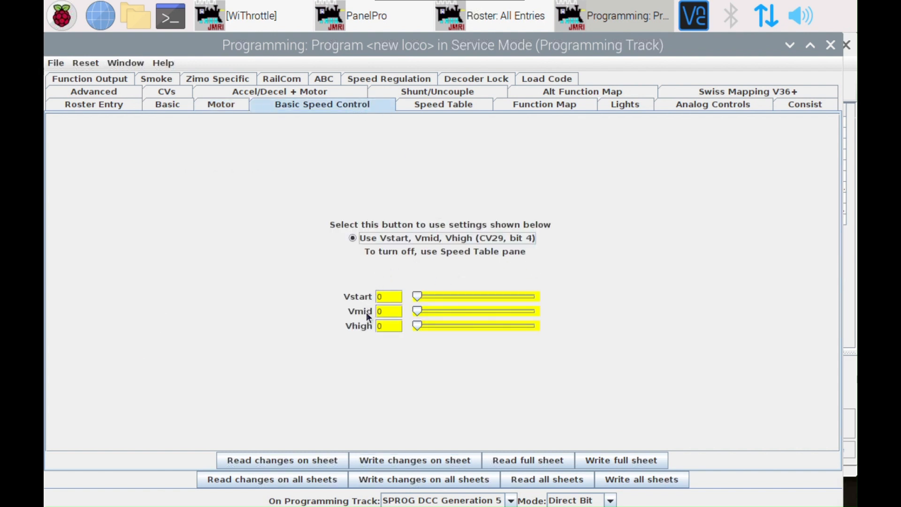
left_click(441, 107)
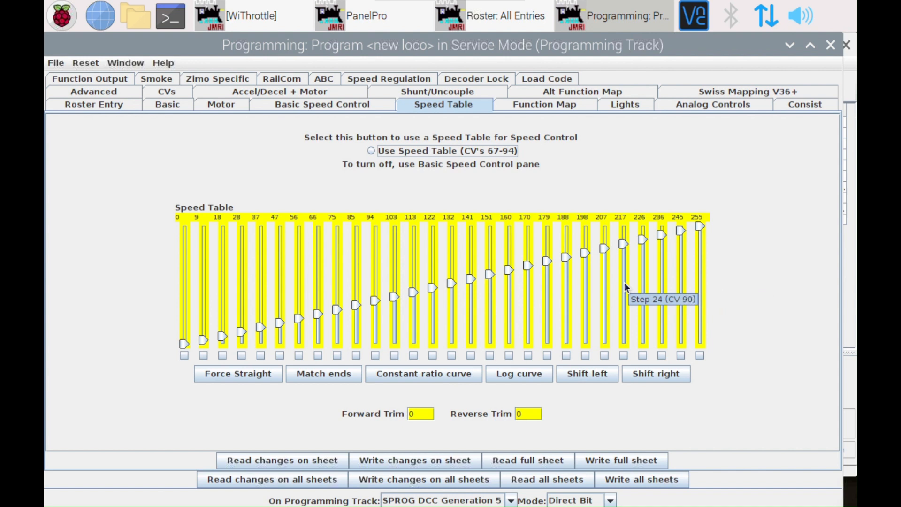
left_click(372, 151)
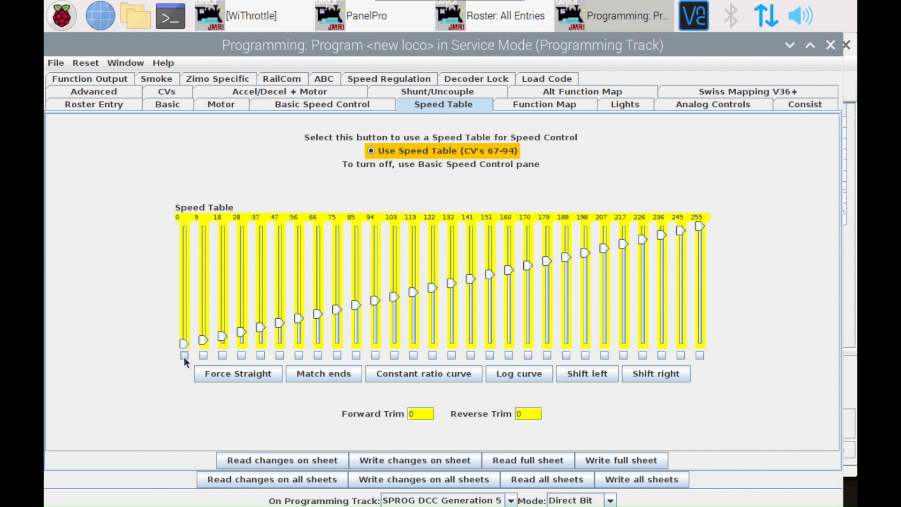
- Lower the speed table's highest step to 144, match the curve to its ends, and write the sheet's changes to the decoder
left_click_drag(699, 226, 701, 277)
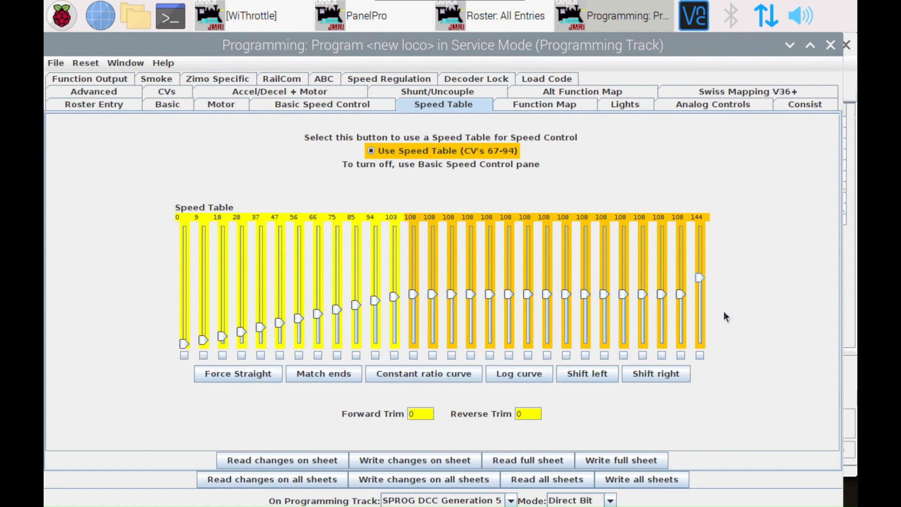
left_click(314, 374)
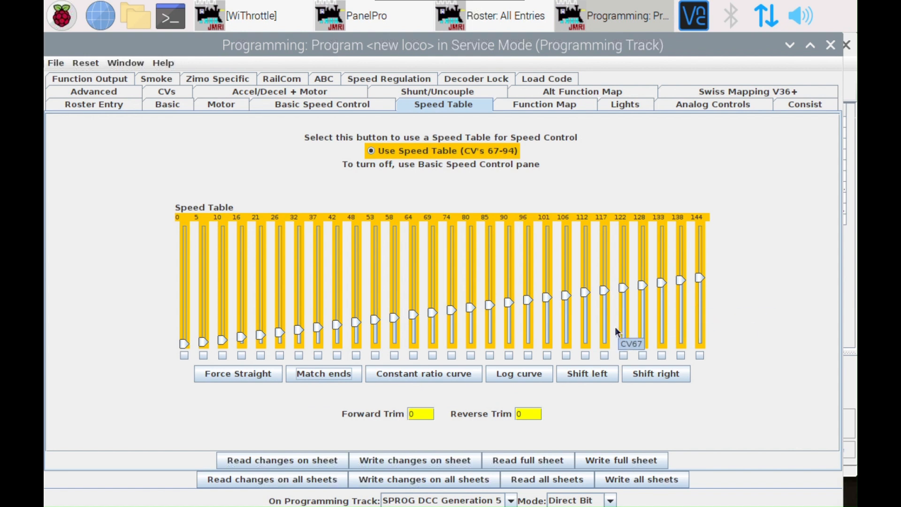
left_click(412, 464)
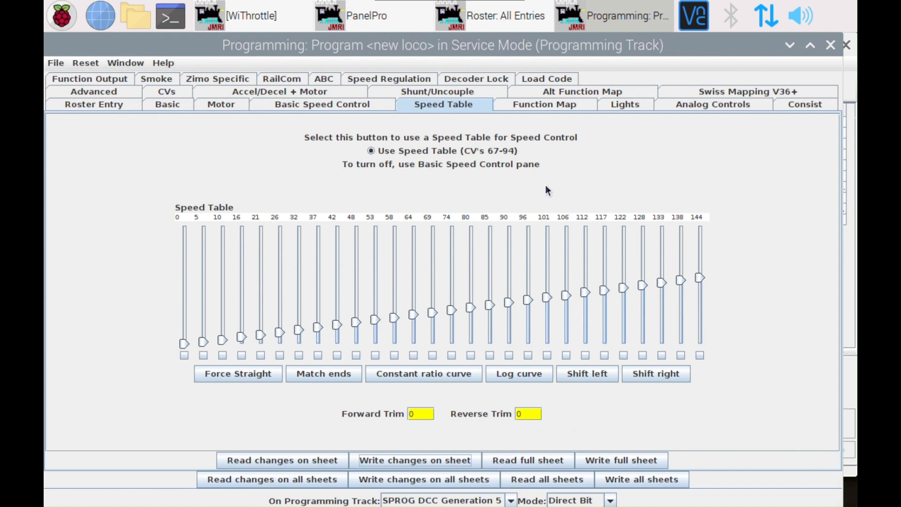
- Review the function map and the lights sheet, including the options for front lights off and the front light effects
left_click(575, 106)
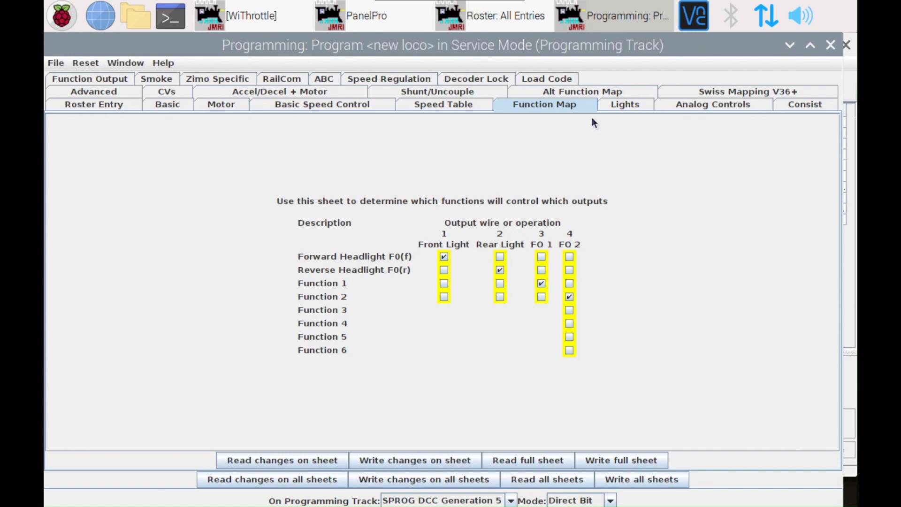
left_click(620, 106)
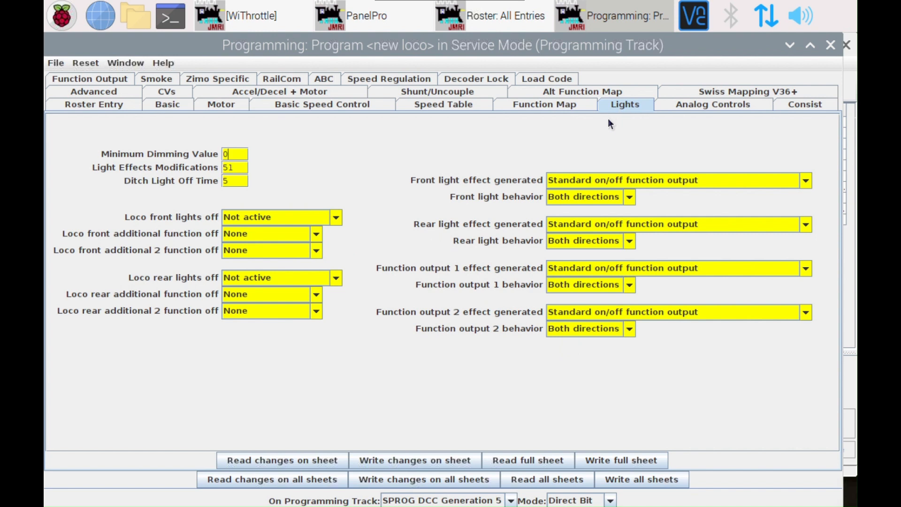
left_click(301, 218)
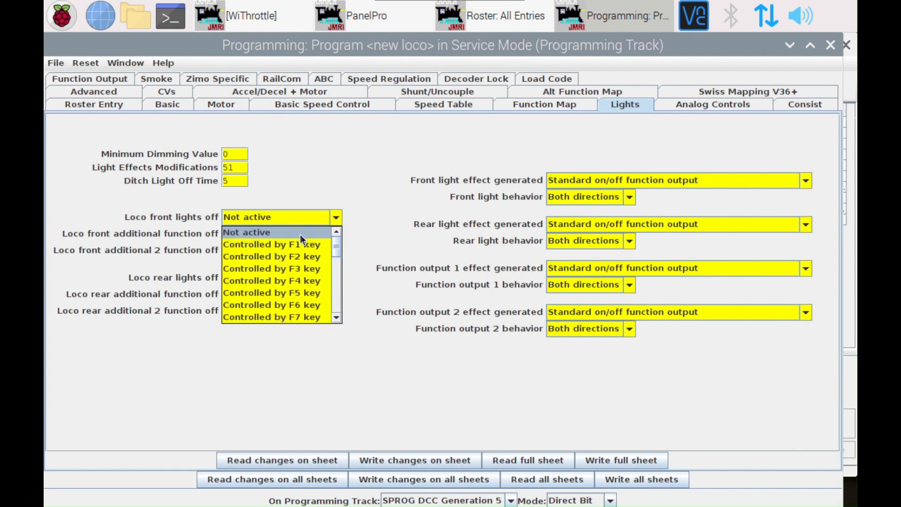
left_click(297, 219)
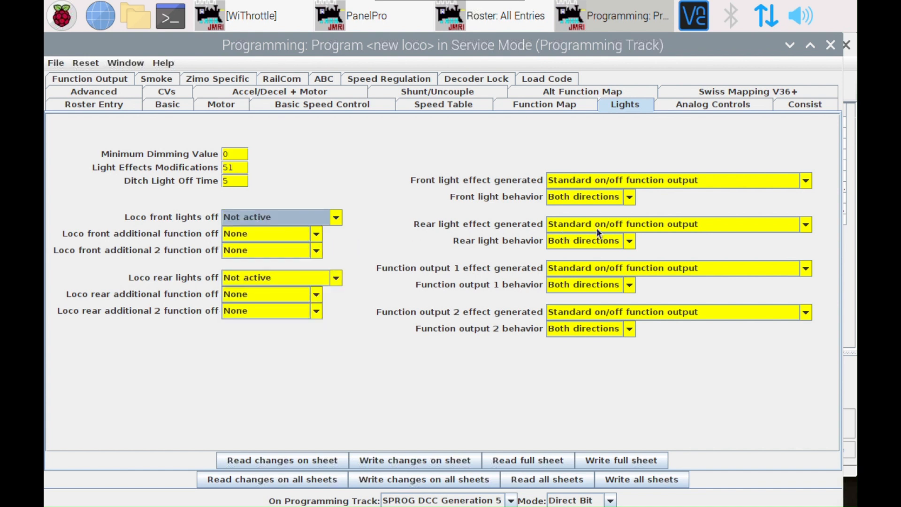
left_click(591, 180)
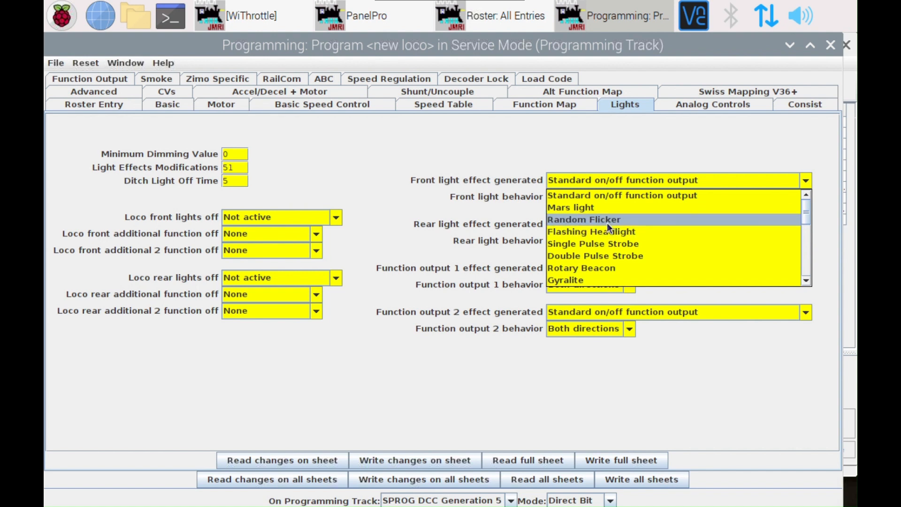
scroll(607, 223, "down", 1)
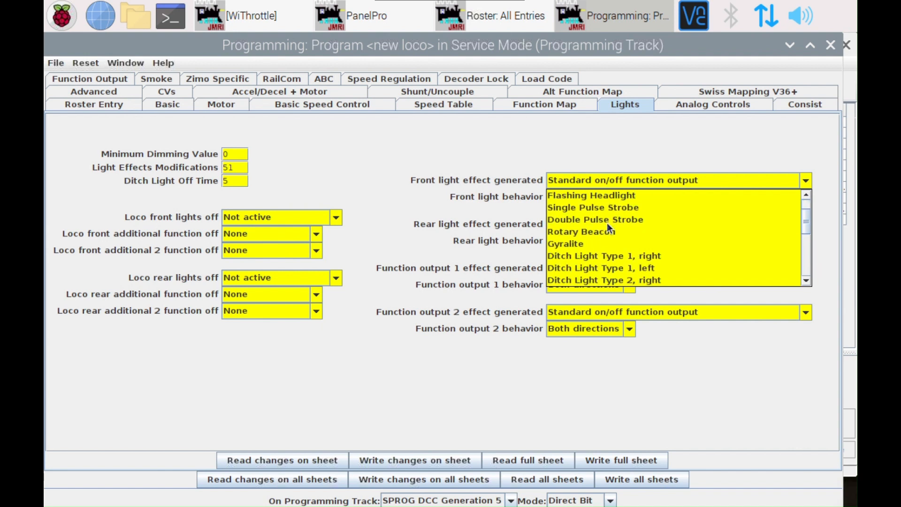
scroll(607, 223, "down", 2)
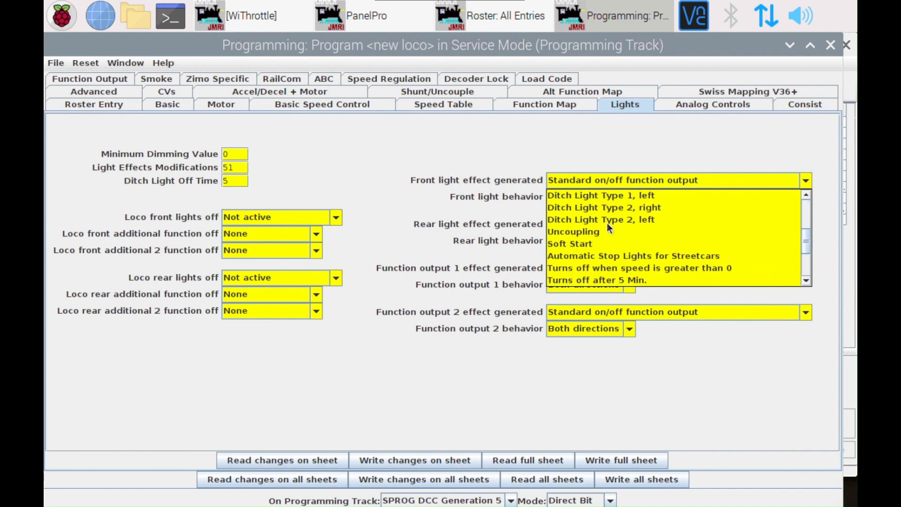
scroll(596, 240, "down", 3)
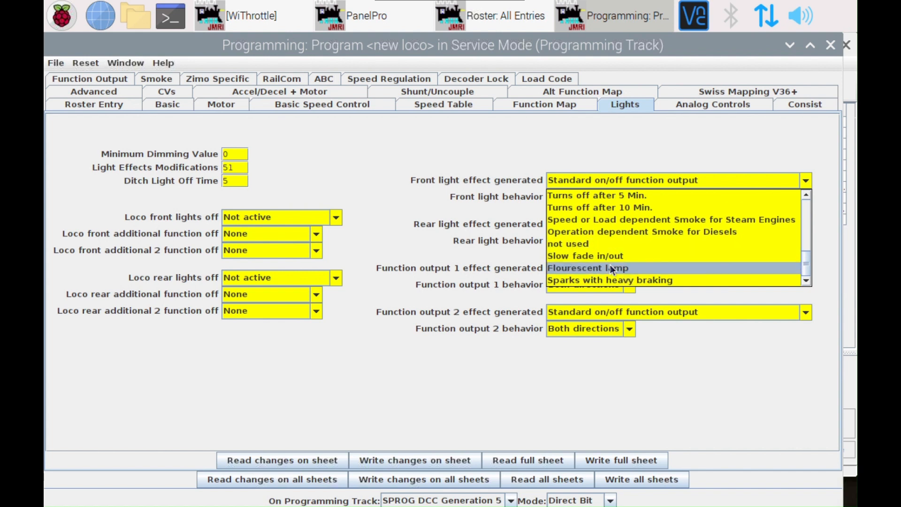
scroll(611, 211, "up", 5)
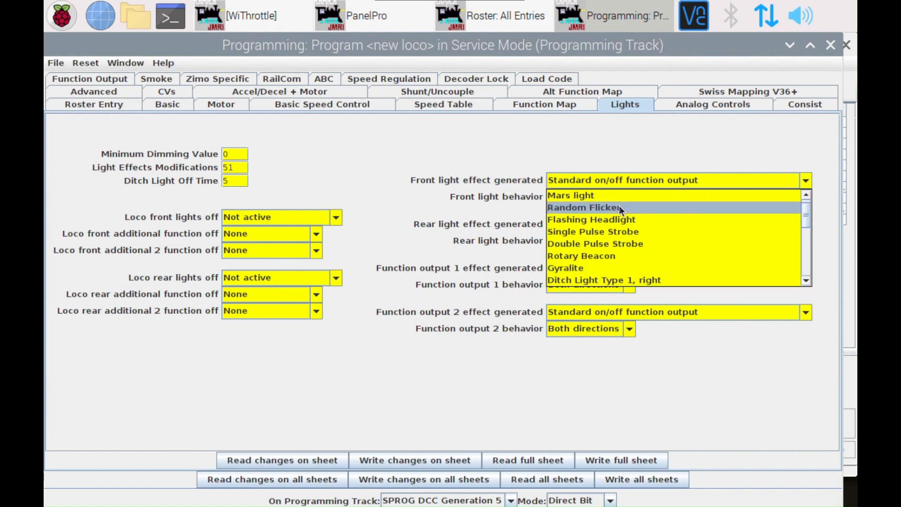
left_click(623, 149)
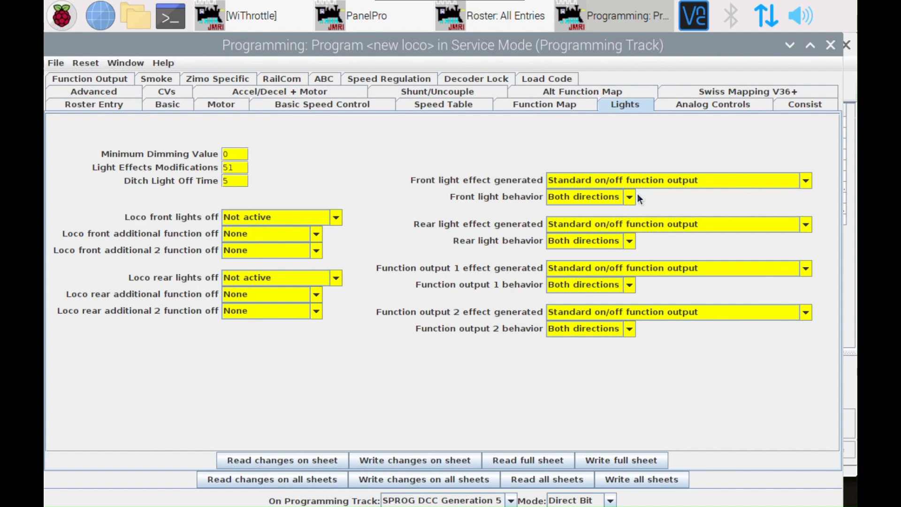
- Assign the F2 key as the brake key in the acceleration, deceleration and motor settings
left_click(242, 94)
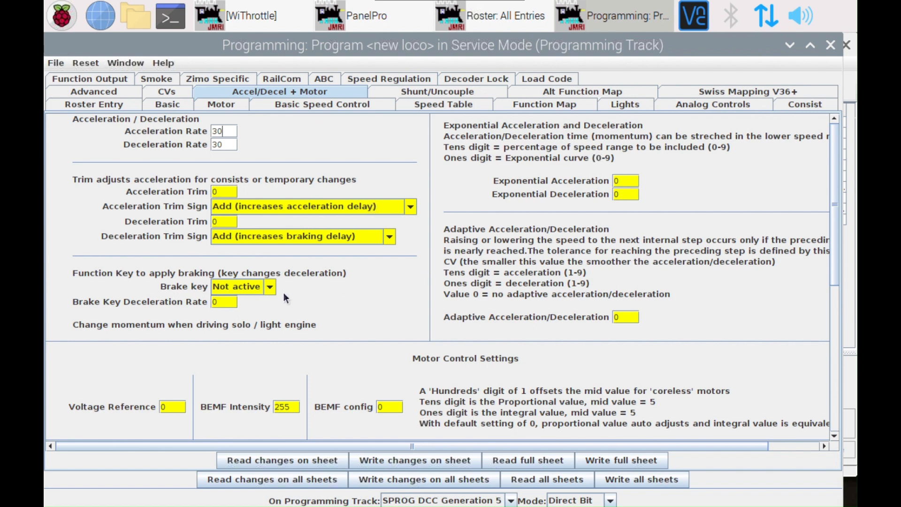
left_click(264, 288)
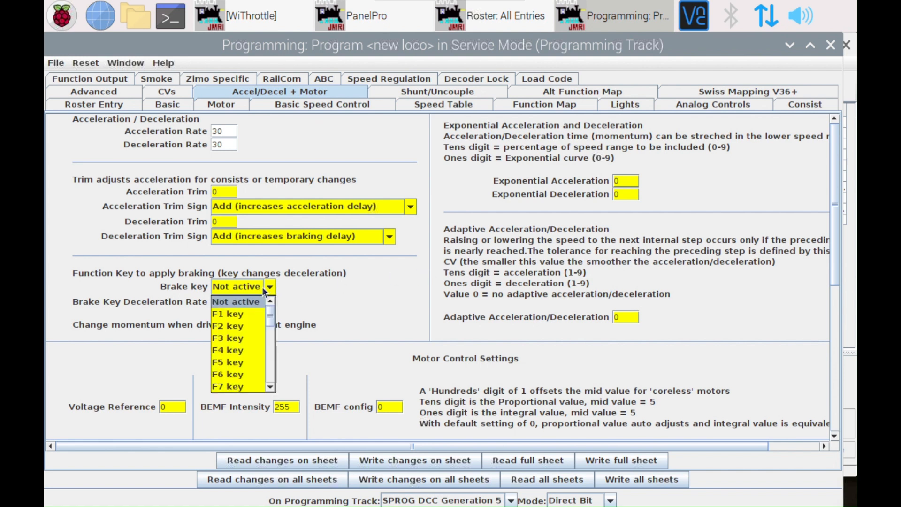
left_click(264, 291)
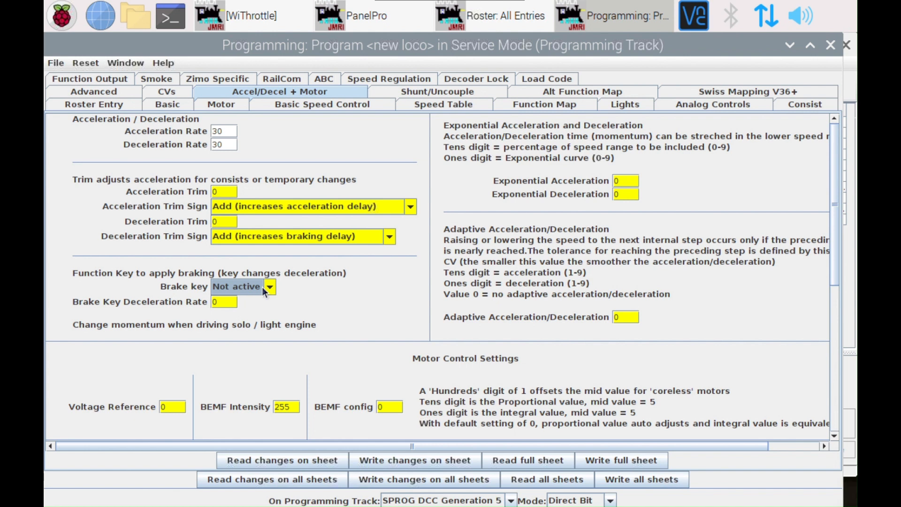
left_click(263, 291)
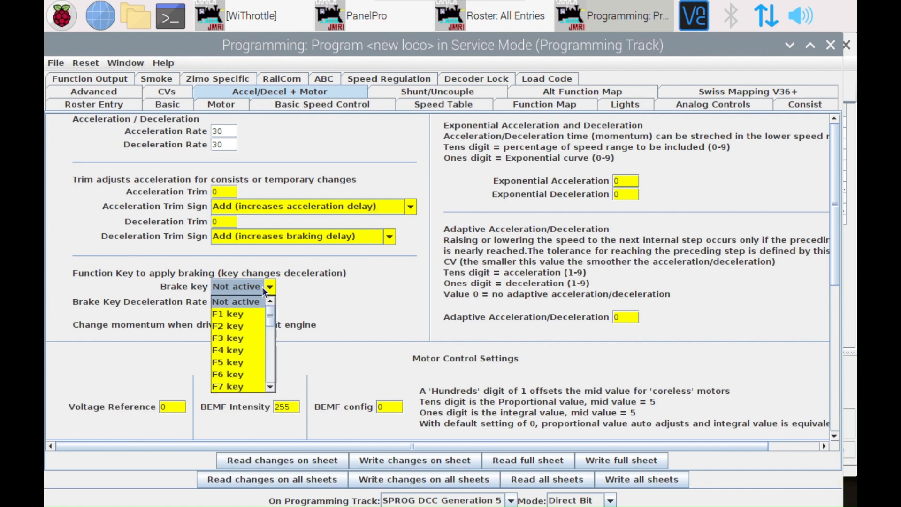
left_click(243, 326)
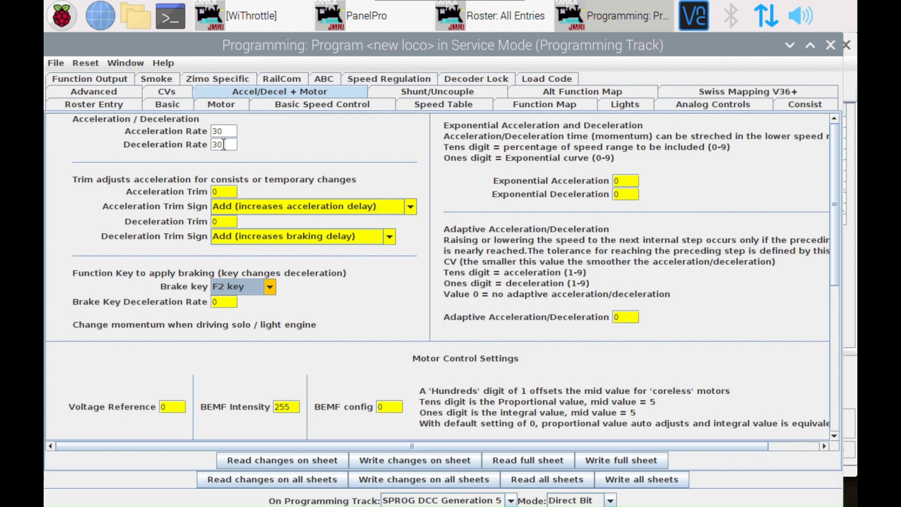
- Set the brake key deceleration rate to 5 and write the sheet's changes to the decoder
left_click(226, 306)
key("BackSpace")
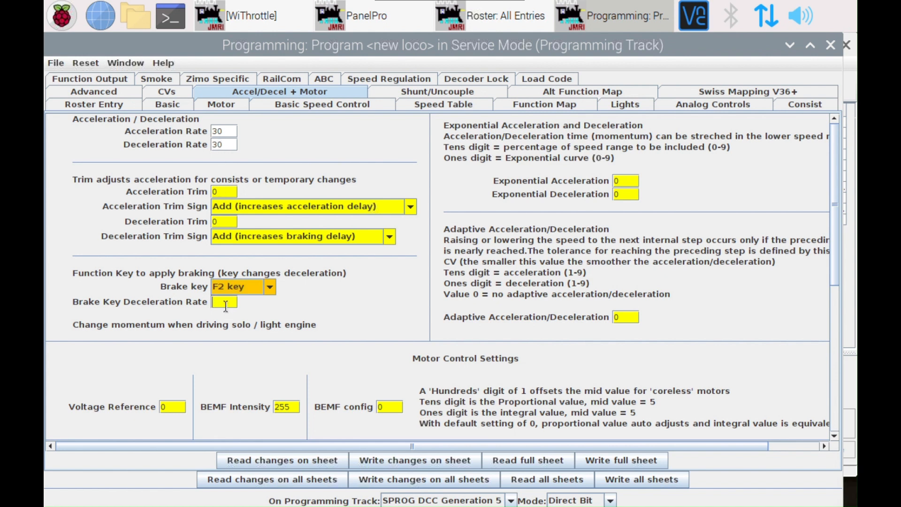
type("5")
left_click(441, 461)
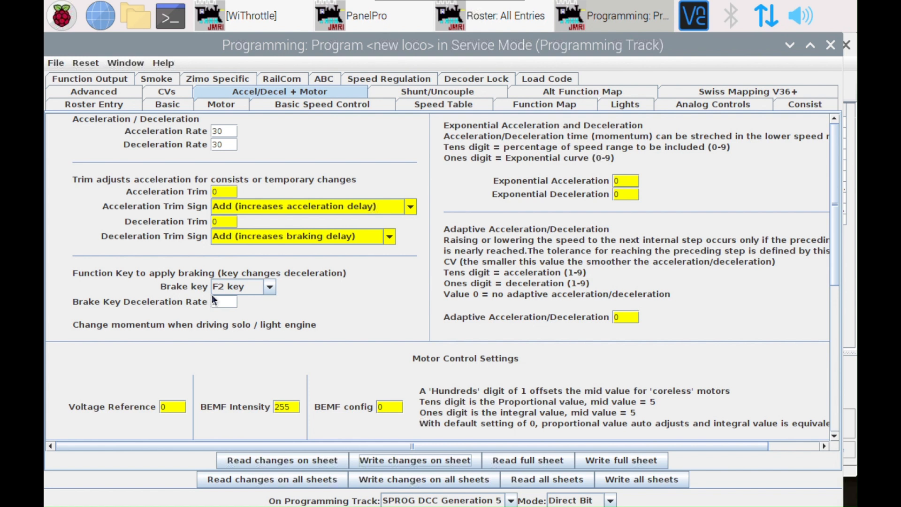
- Set shunting to 1/4 acceleration/deceleration and assign F3 as the shunt function key
left_click(472, 94)
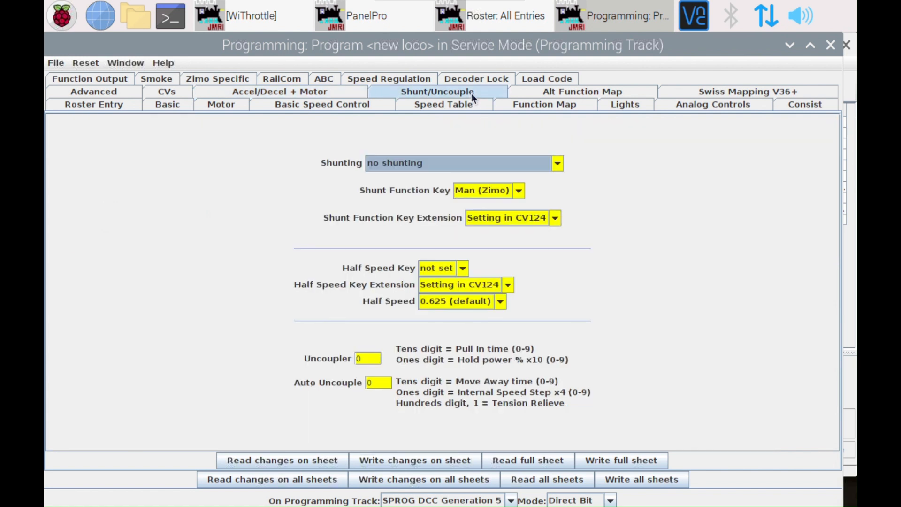
left_click(467, 165)
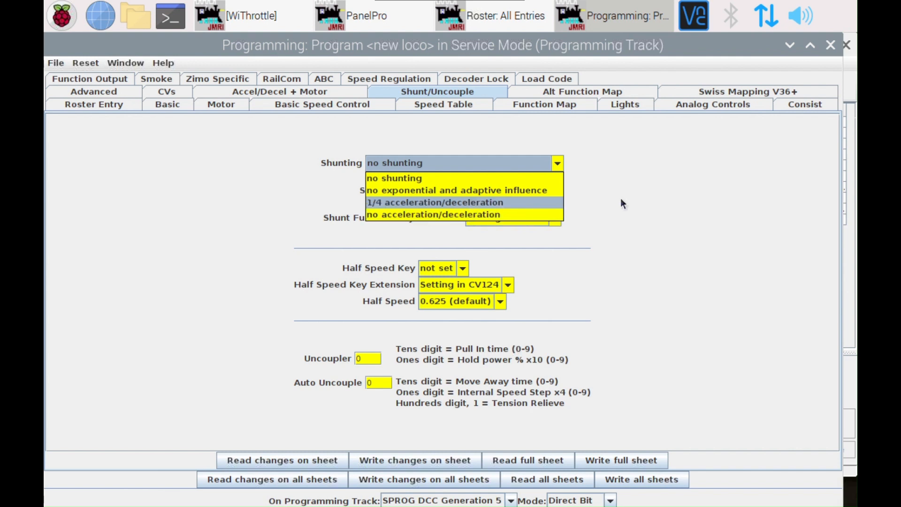
left_click(751, 207)
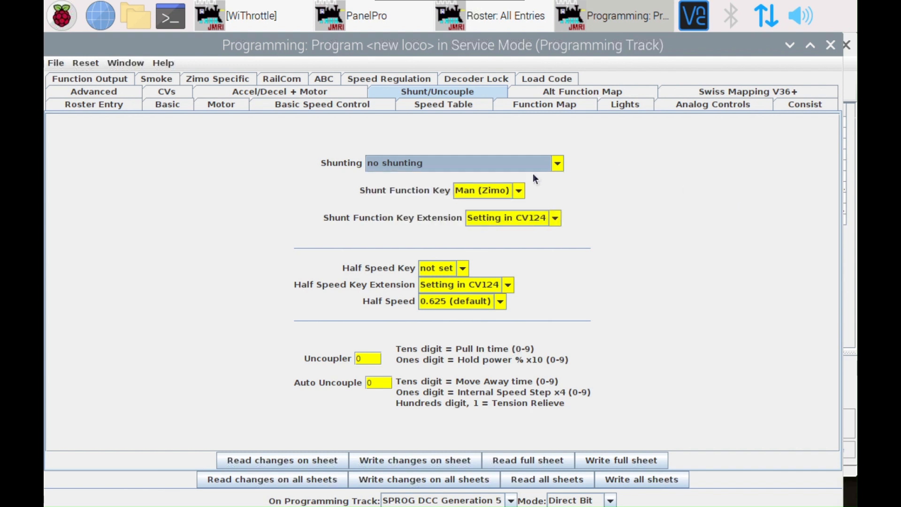
left_click(394, 165)
left_click(401, 201)
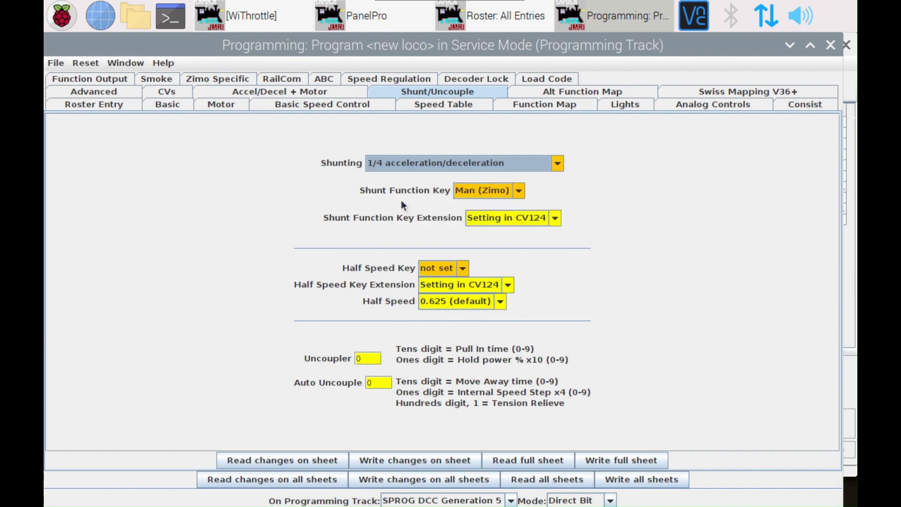
left_click(500, 195)
left_click(478, 226)
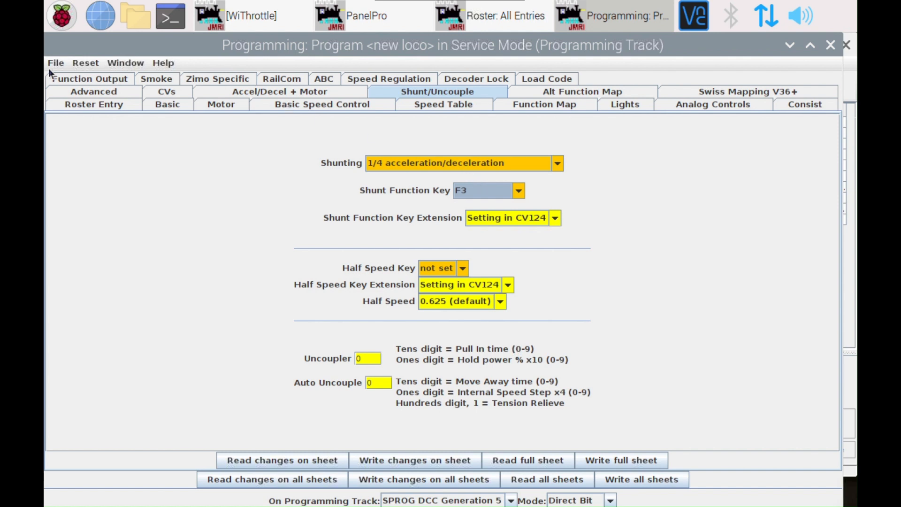
- Examine the function output sheet's dimming, flashing and lighting effect adjustments
left_click(82, 91)
left_click(86, 79)
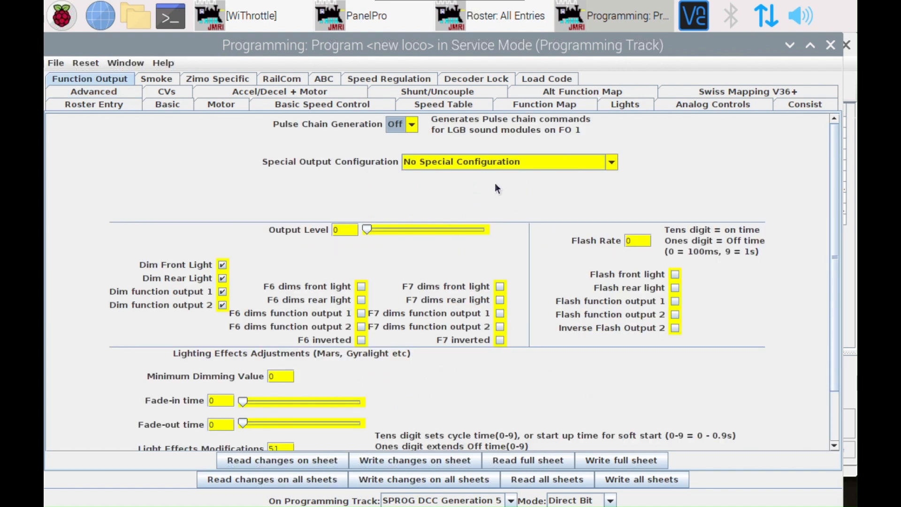
scroll(497, 206, "down", 2)
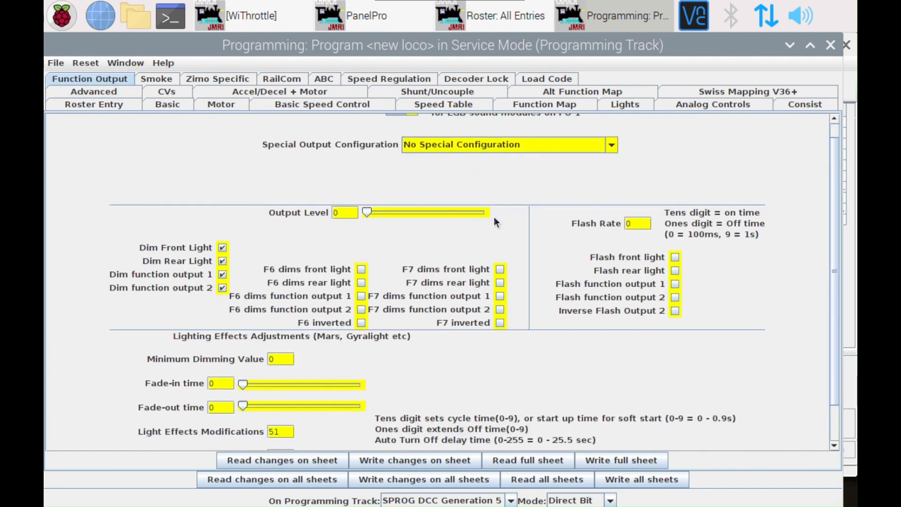
scroll(494, 221, "up", 1)
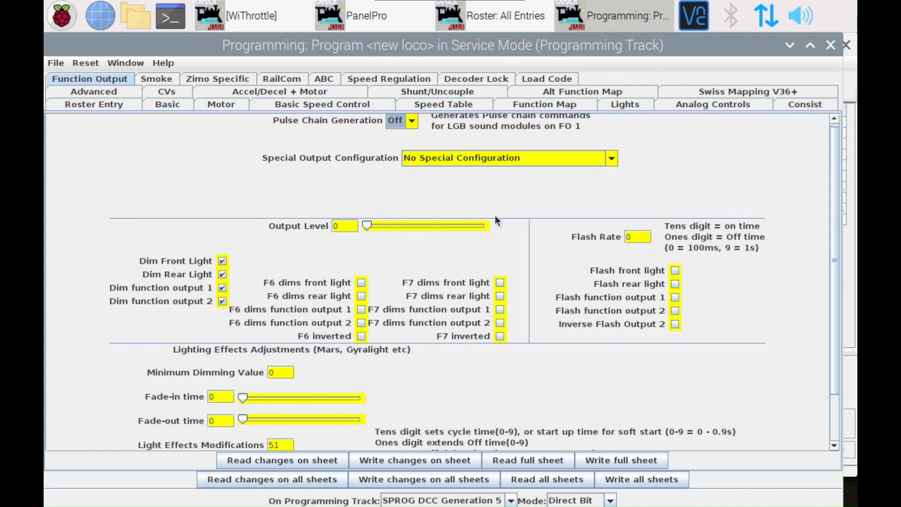
- Open the Class 25 roster entry in Edit Only mode and maximize its editing window
left_click(528, 15)
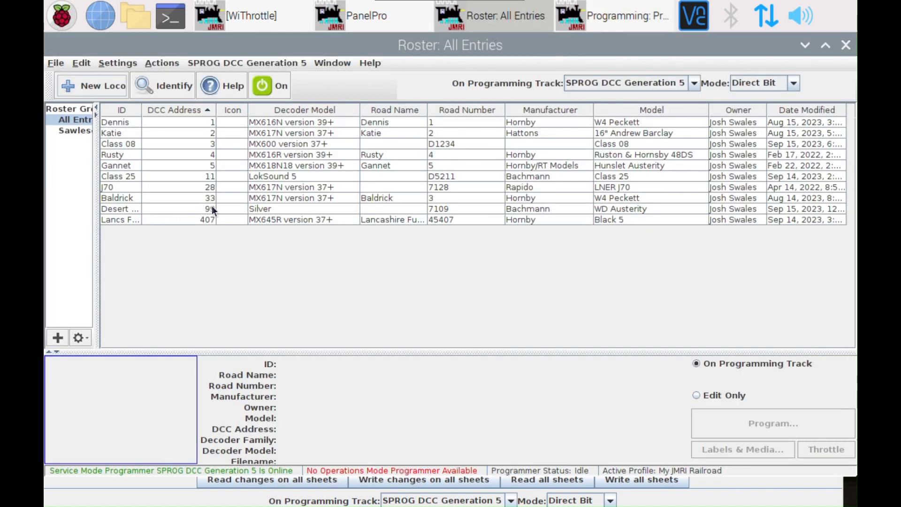
left_click(270, 177)
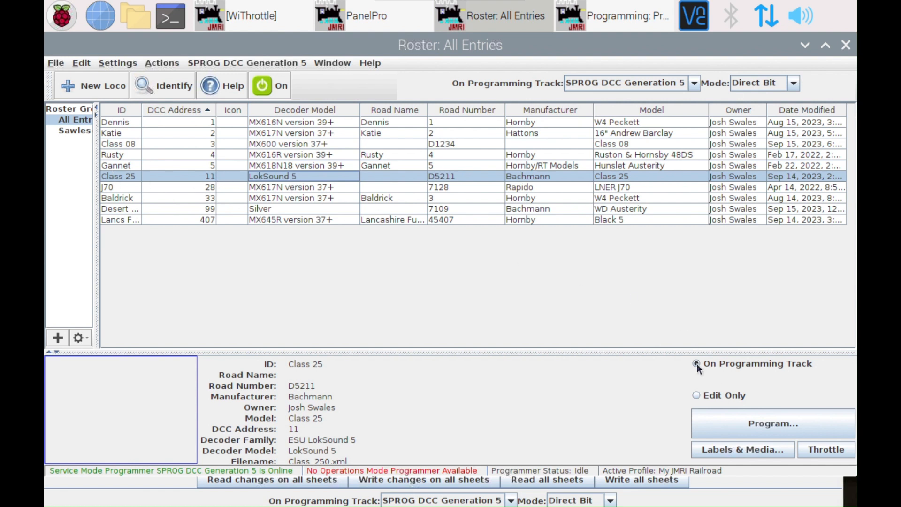
left_click(732, 402)
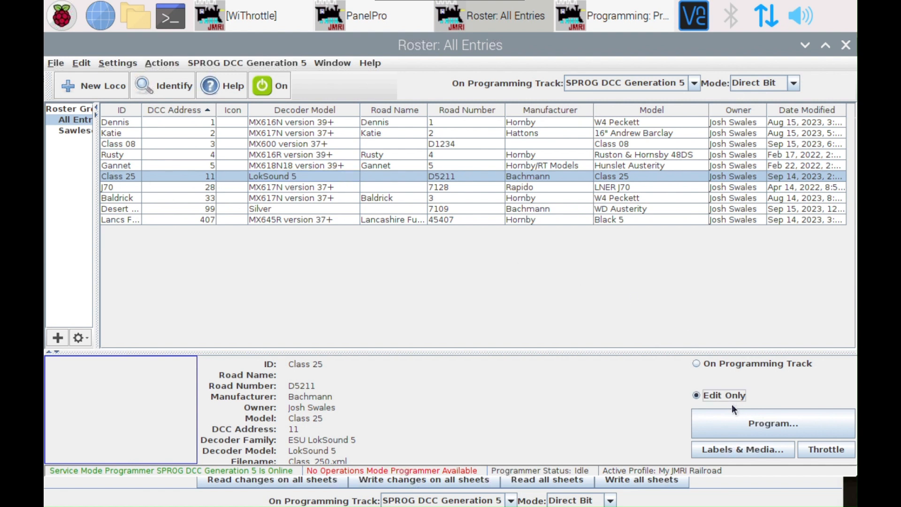
left_click(740, 422)
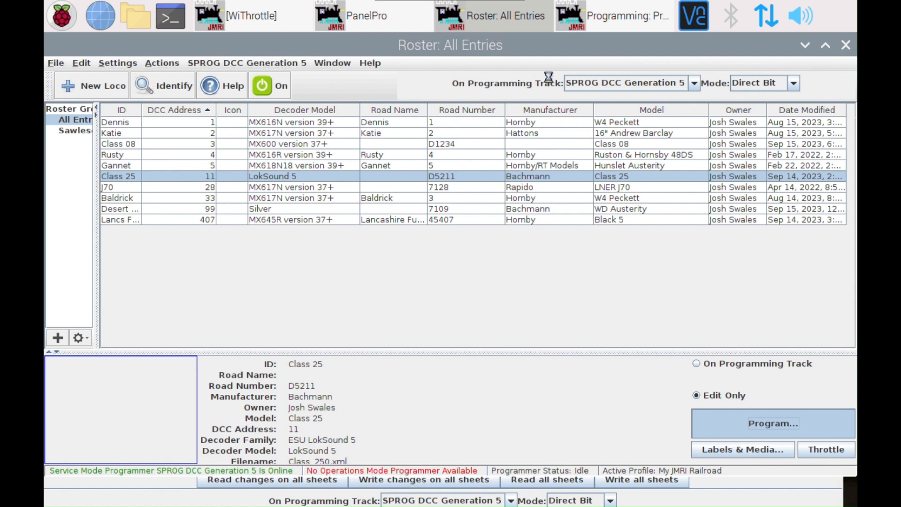
left_click(596, 21)
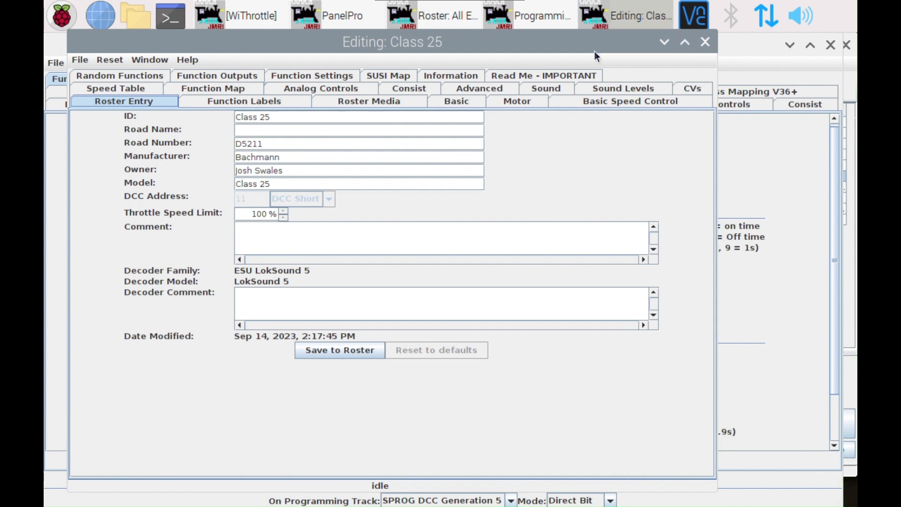
left_click(692, 41)
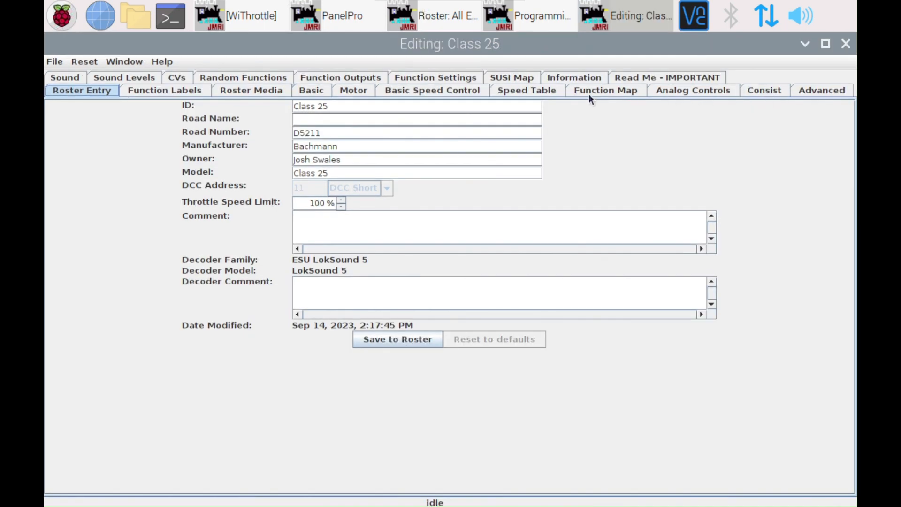
- Review the Class 25 LokSound 5 decoder's speed table, motor, basic and random function settings
left_click(587, 96)
left_click(543, 95)
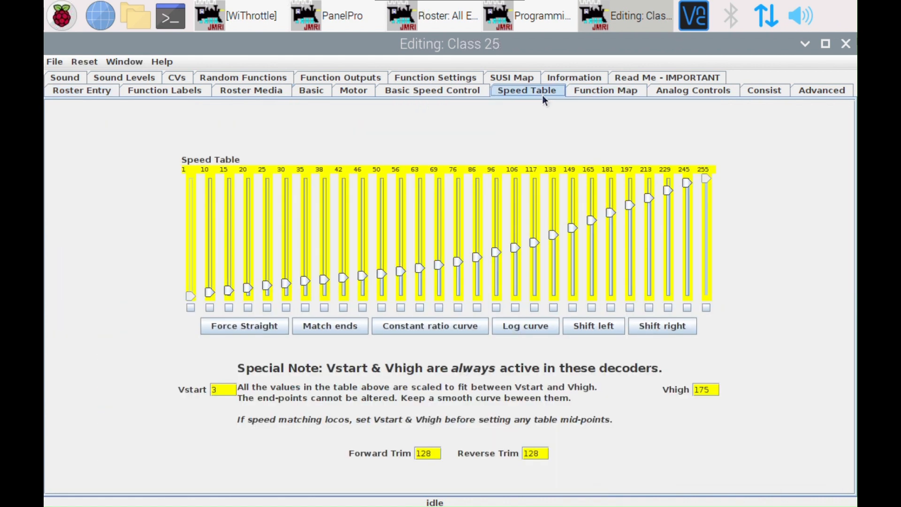
left_click(436, 90)
left_click(373, 93)
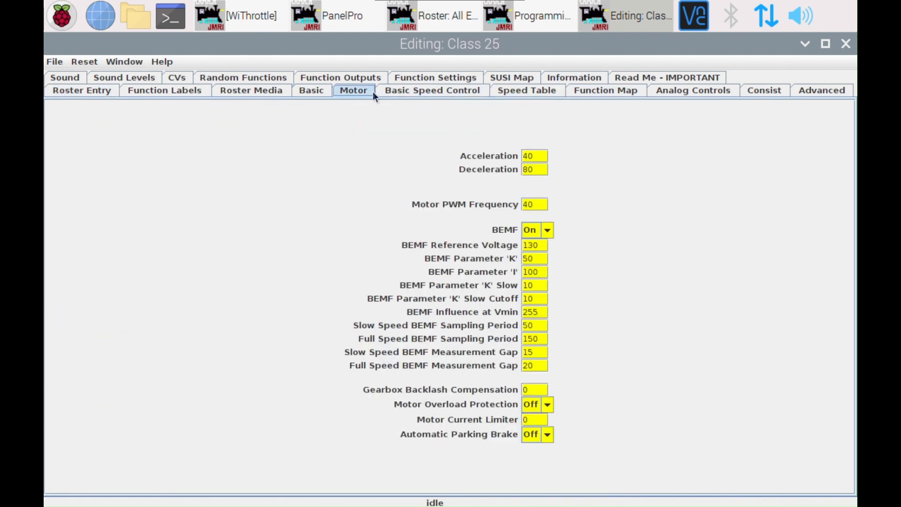
left_click(323, 91)
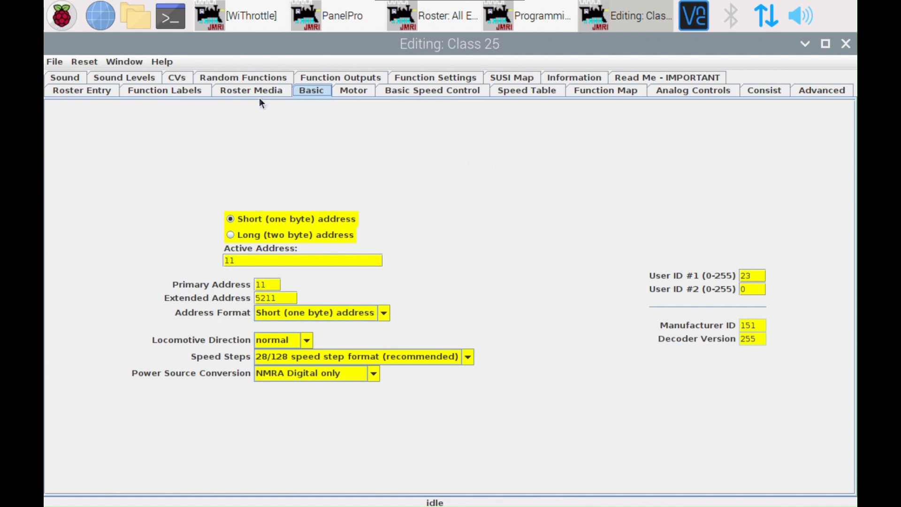
left_click(243, 79)
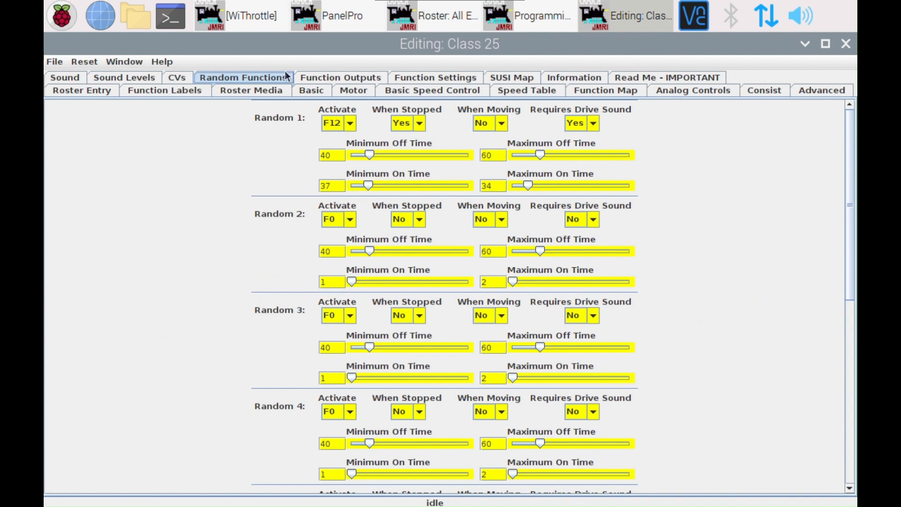
- Review the Class 25's master volume and sound slot levels, and close its editing window
left_click(111, 79)
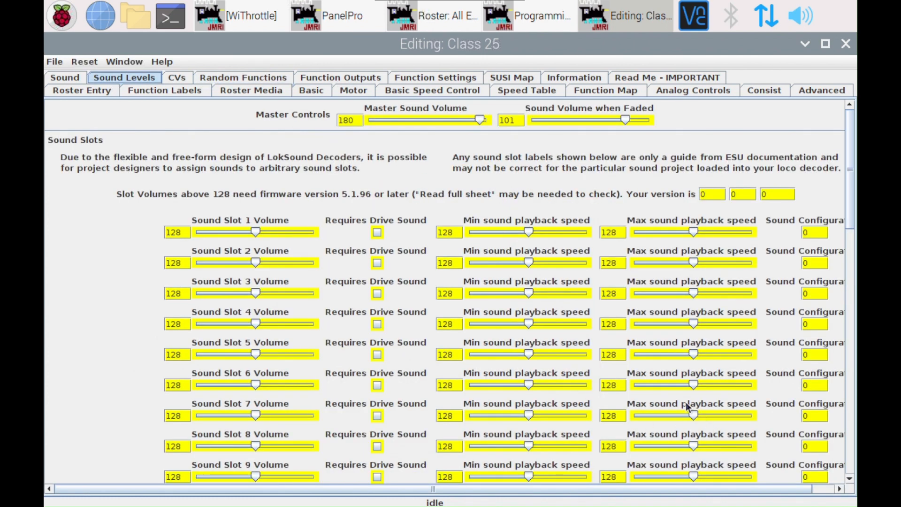
scroll(685, 402, "down", 3)
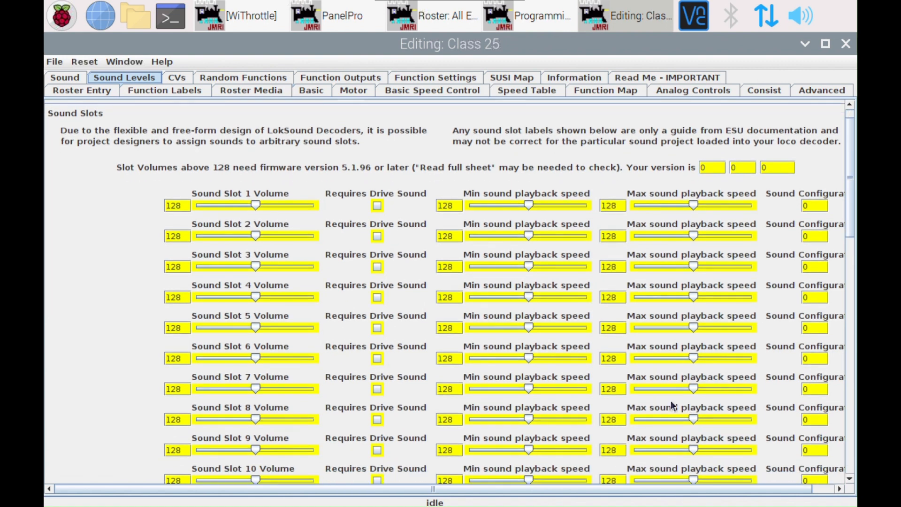
left_click(844, 45)
left_click(829, 47)
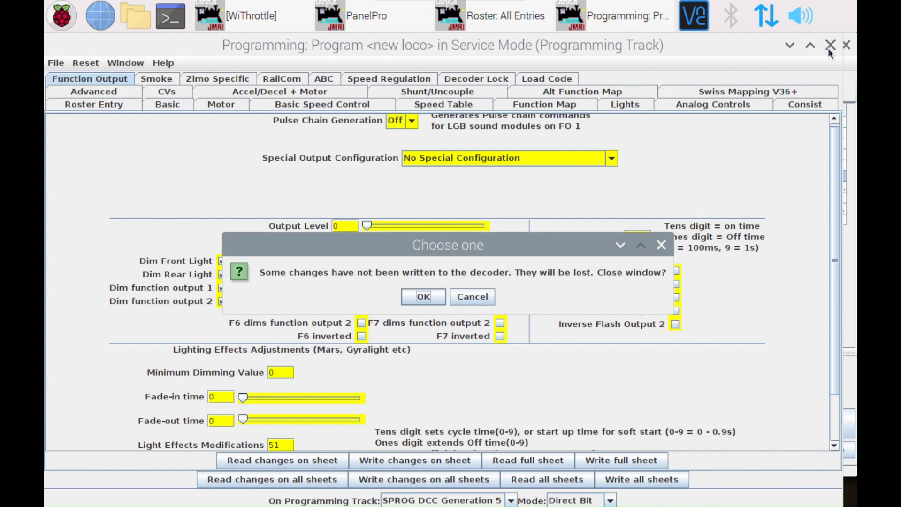
left_click(658, 248)
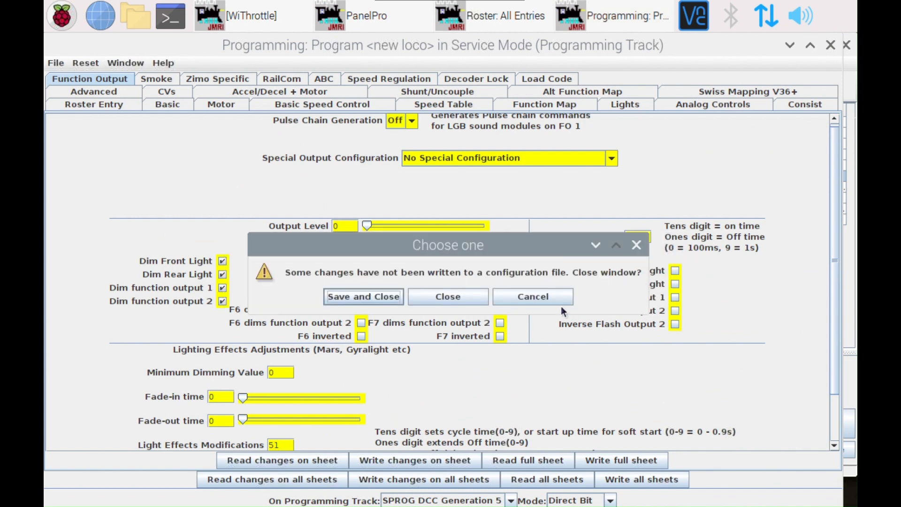
left_click(520, 301)
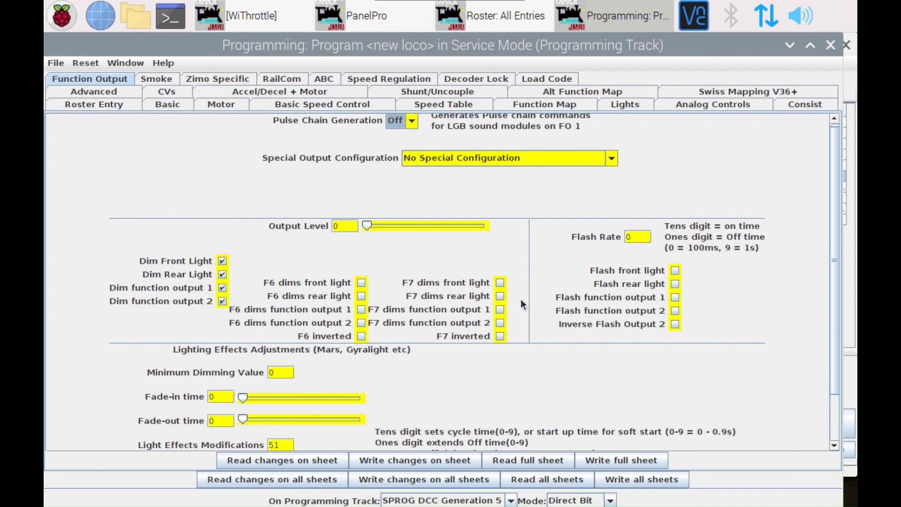
- Write the changes on all sheets to the new loco's decoder, and close the programming window with its configuration saved
scroll(535, 272, "up", 2)
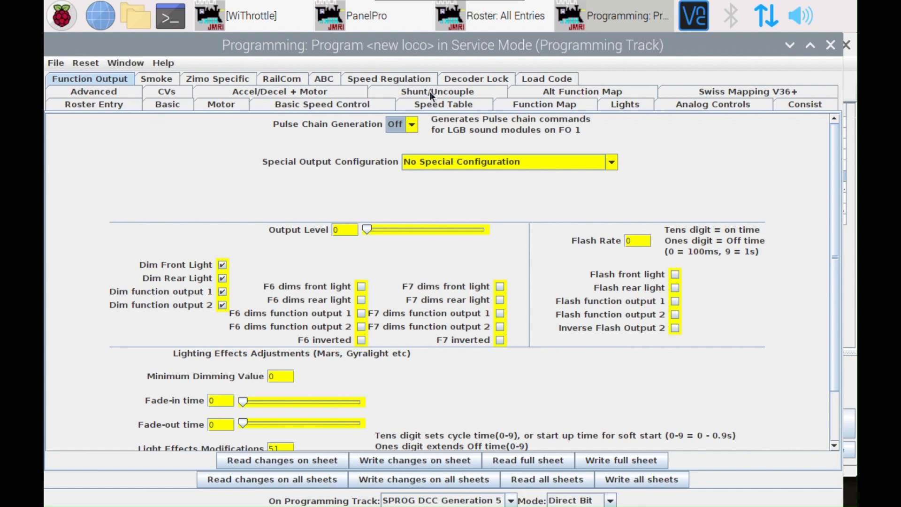
left_click(426, 478)
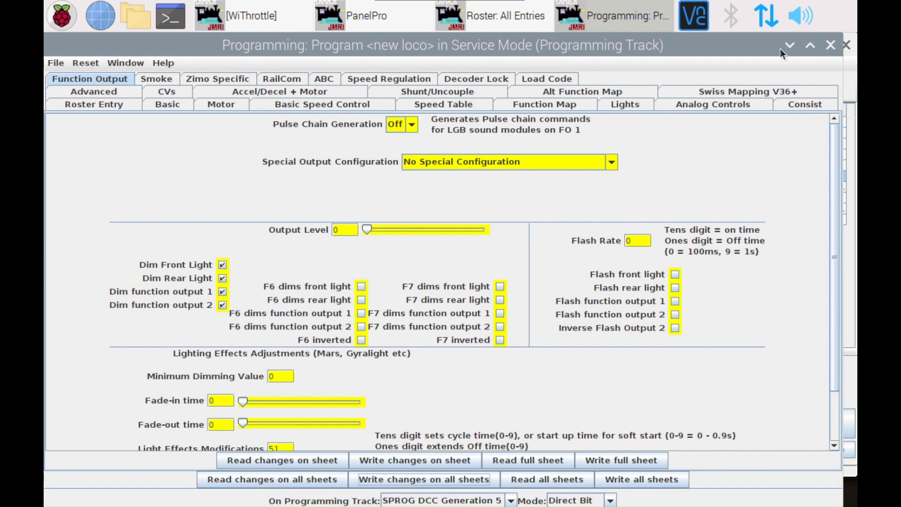
left_click(832, 48)
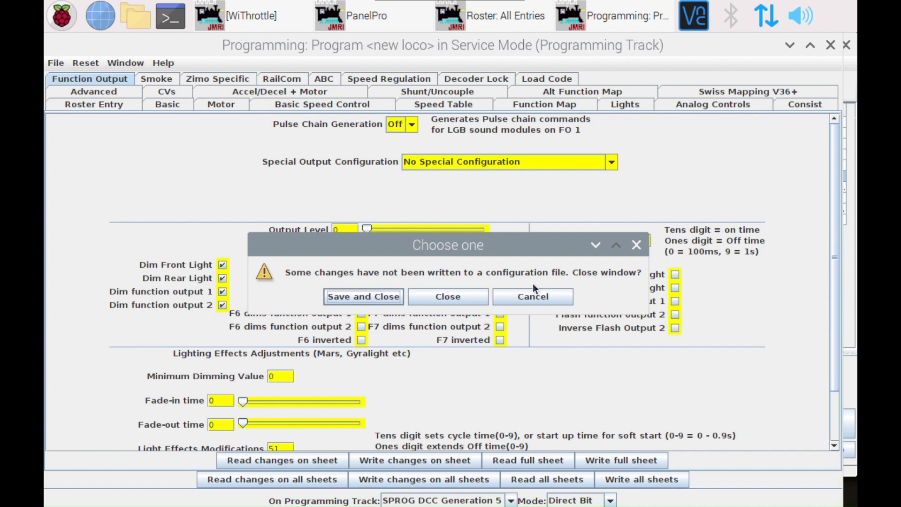
left_click(383, 294)
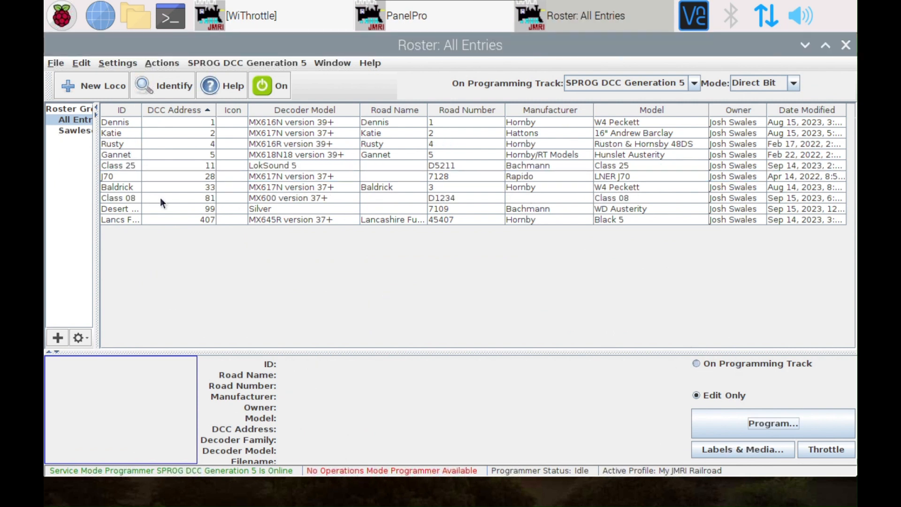
- Open the Class 08 roster entry's function labels and media in Edit Only mode
double_click(126, 198)
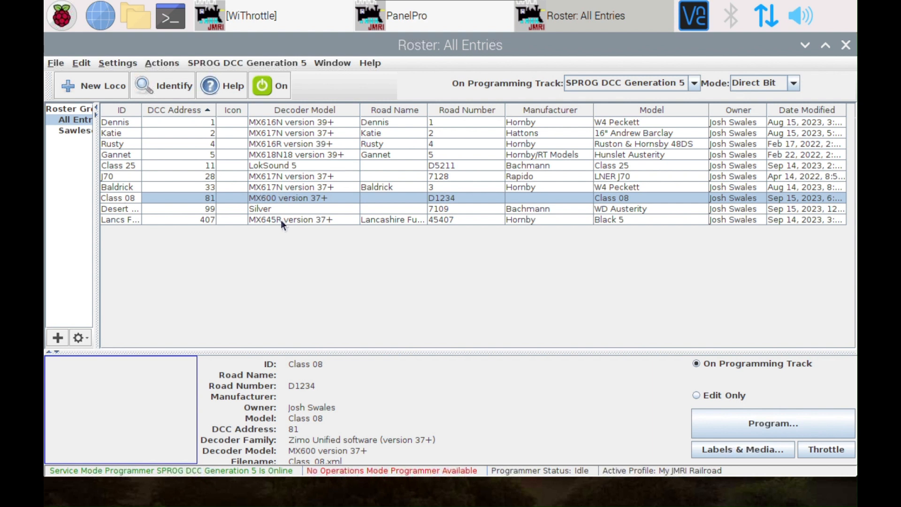
left_click(727, 395)
left_click(756, 453)
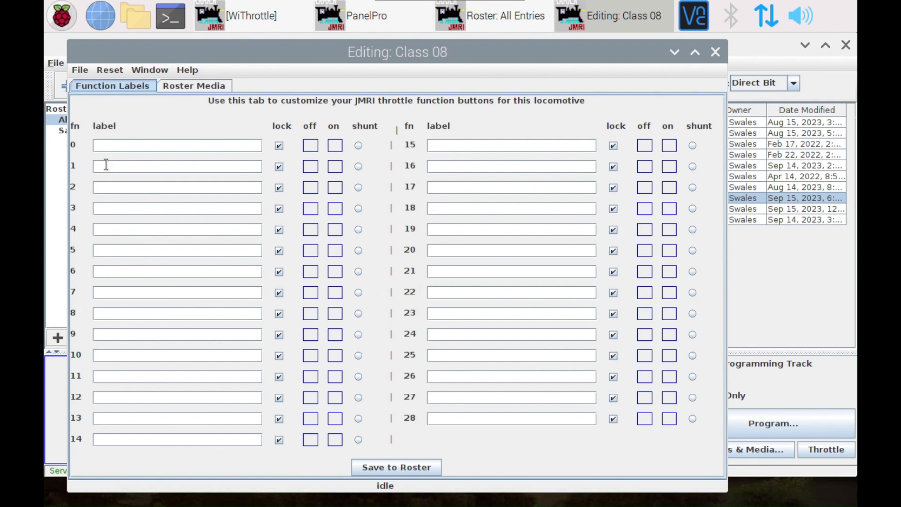
- Label function 2 "Brake" and function 3 "Light Engine", save them to the roster and close the label editor
left_click(97, 185)
type("Brake")
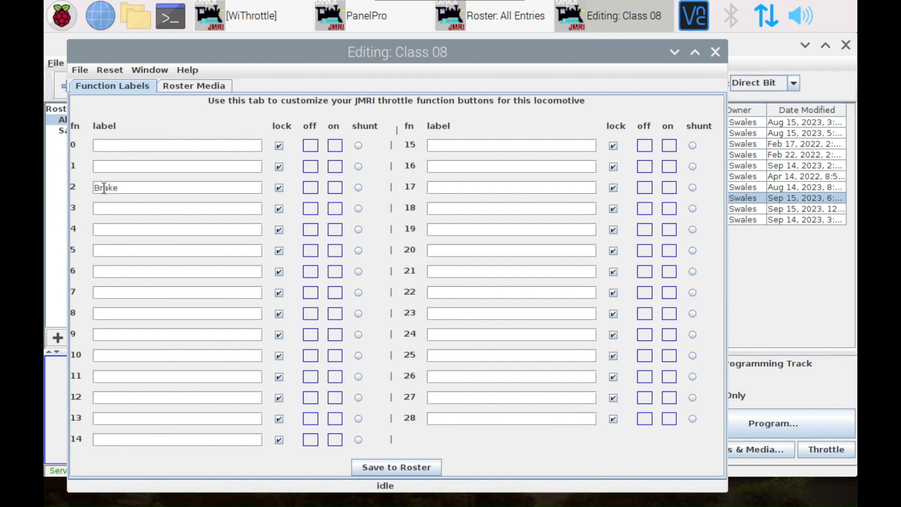
left_click(102, 207)
type("Light Engine")
left_click(403, 469)
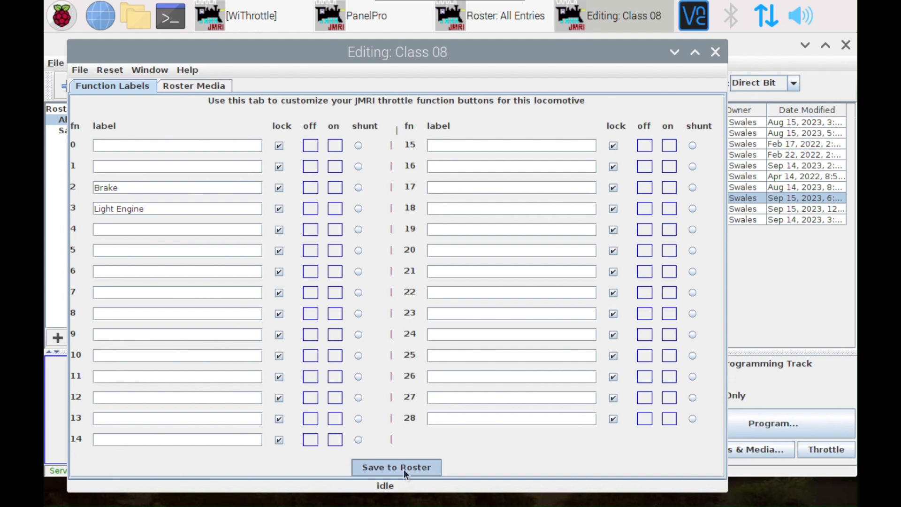
left_click(717, 53)
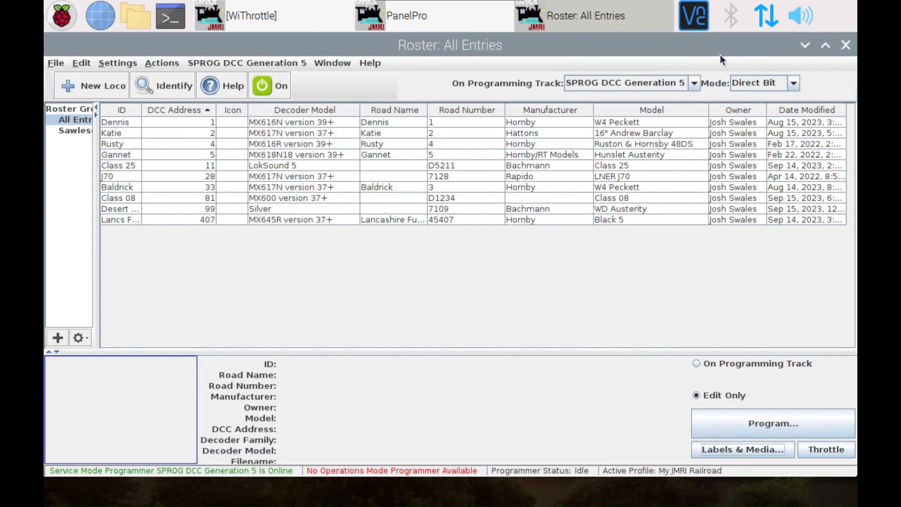
- Open a throttle for the Class 08 from the roster to check its labelled function buttons
left_click(821, 449)
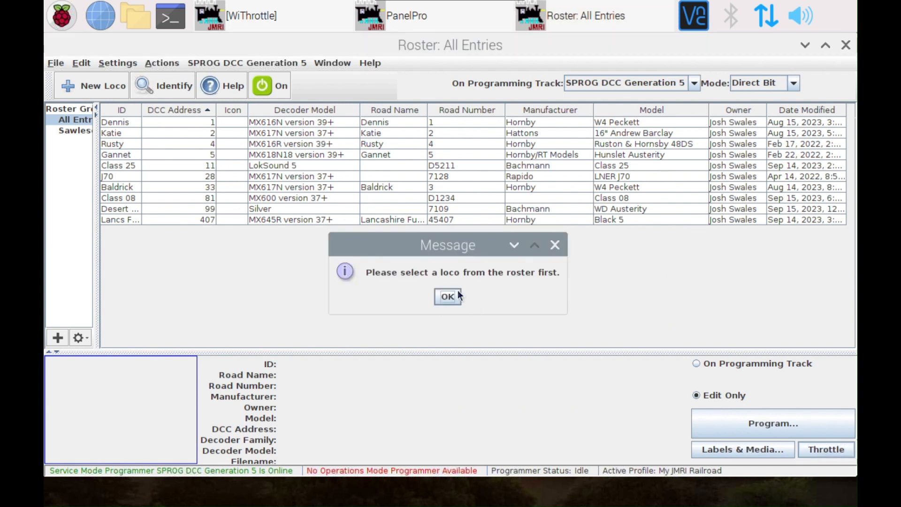
left_click(458, 295)
left_click(115, 198)
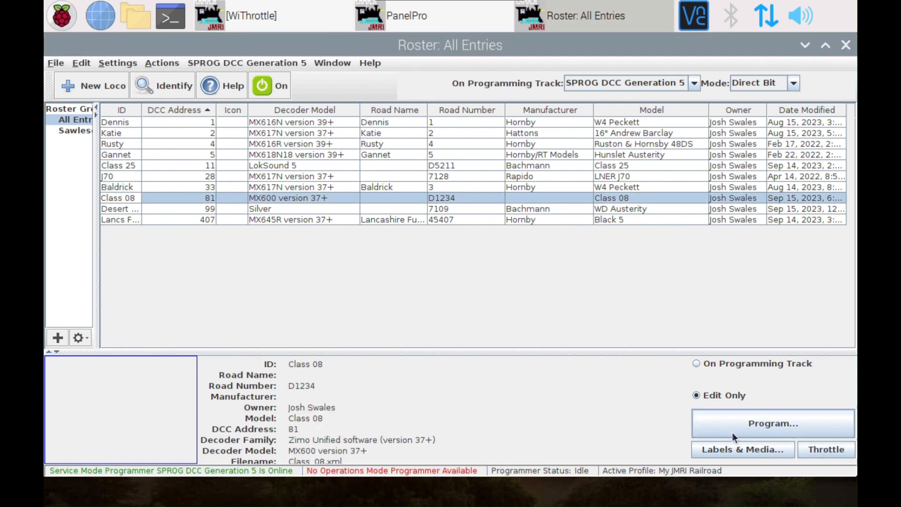
left_click(810, 447)
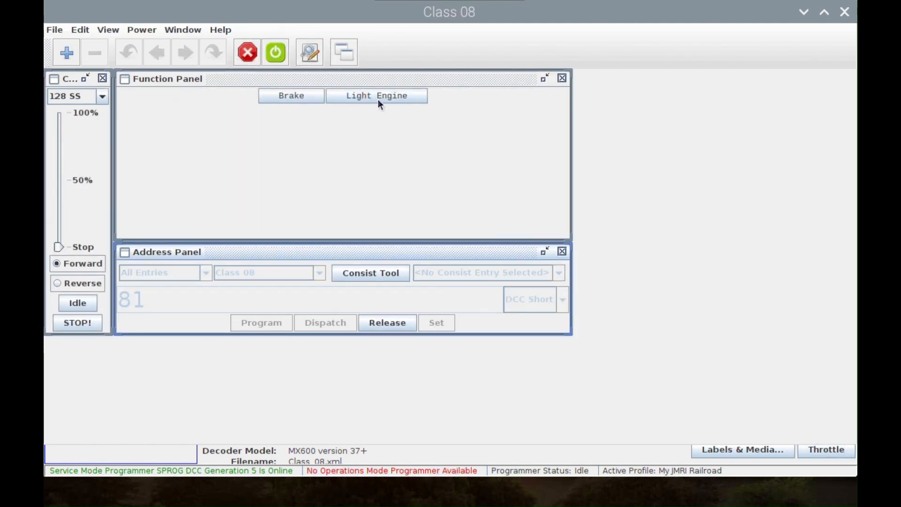
- Release the Class 08, load Lancs Fusilier in the throttle to view its function buttons, and close the throttle window
left_click(392, 328)
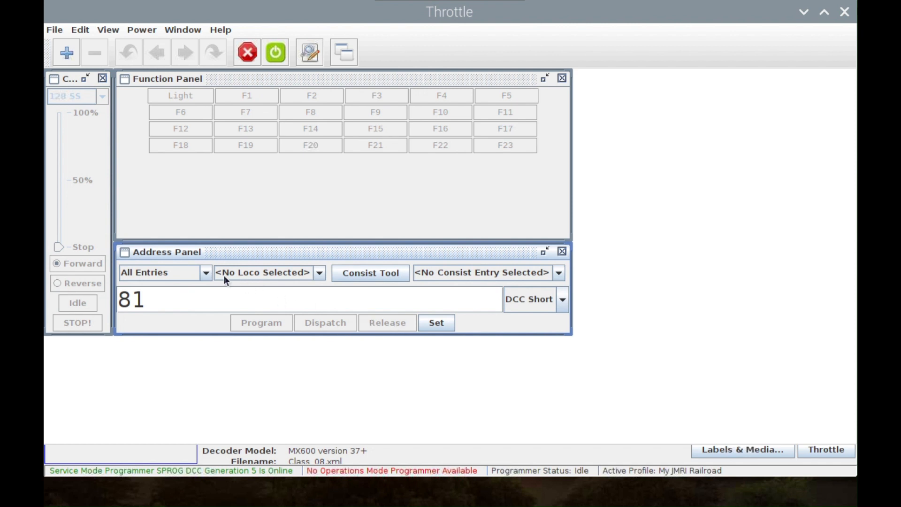
left_click(238, 273)
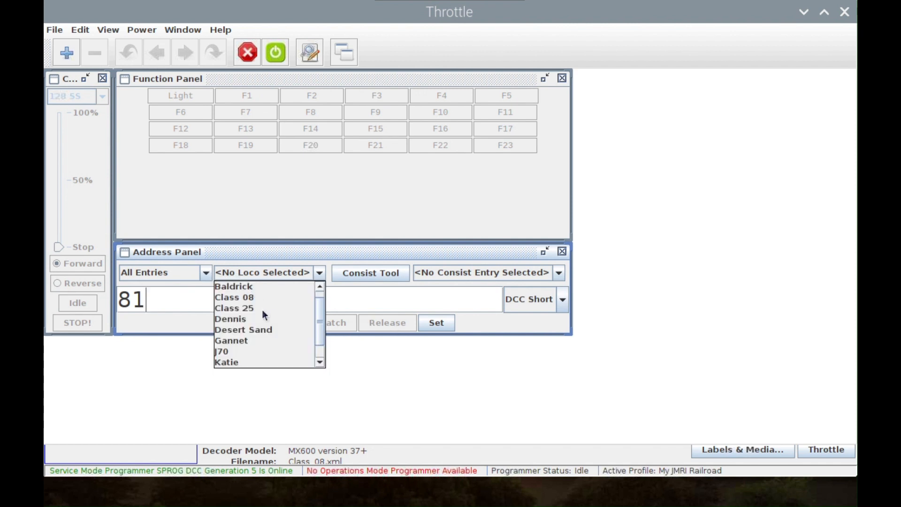
scroll(257, 330, "down", 1)
left_click(254, 351)
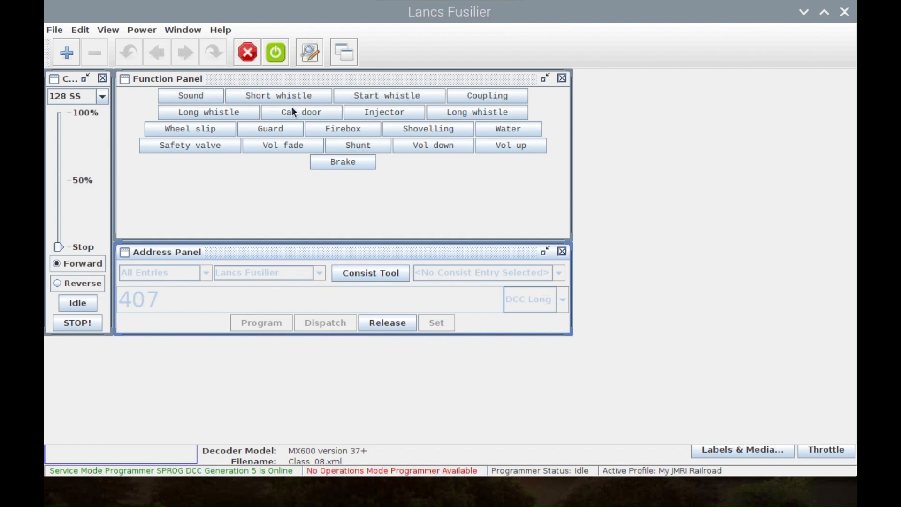
left_click(560, 80)
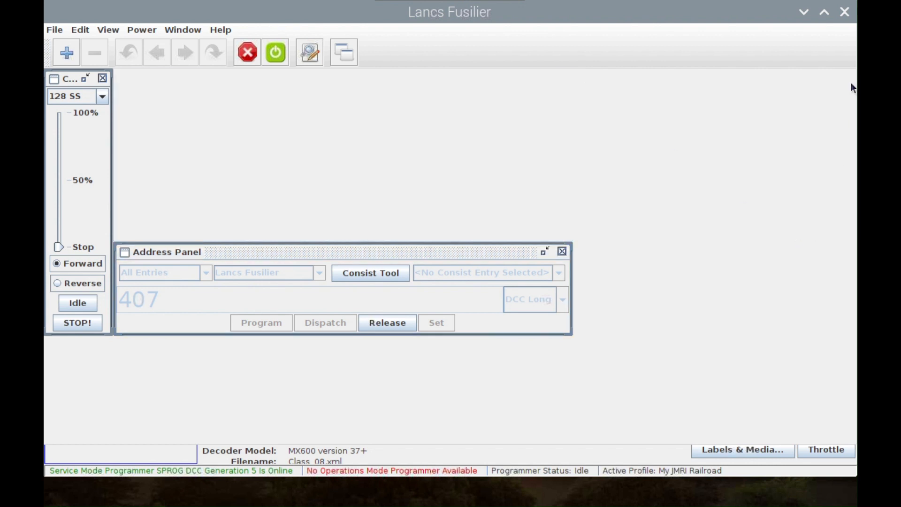
left_click(846, 13)
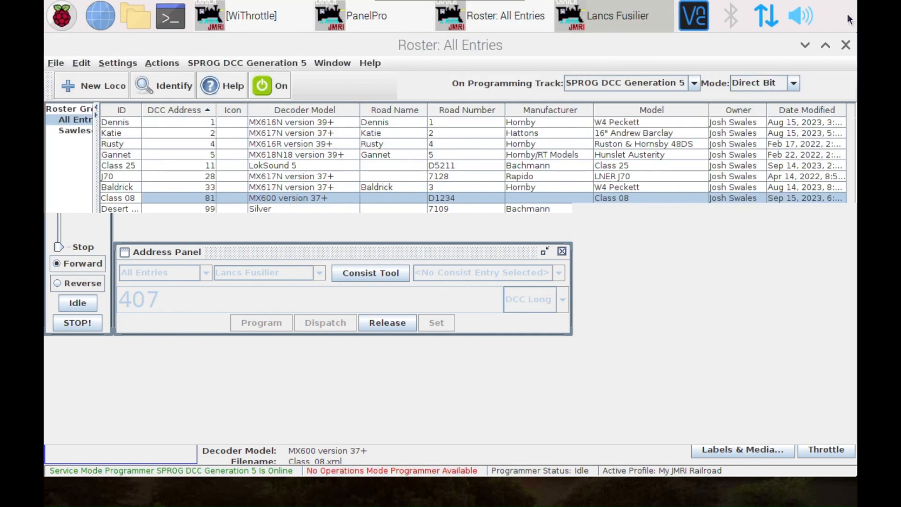